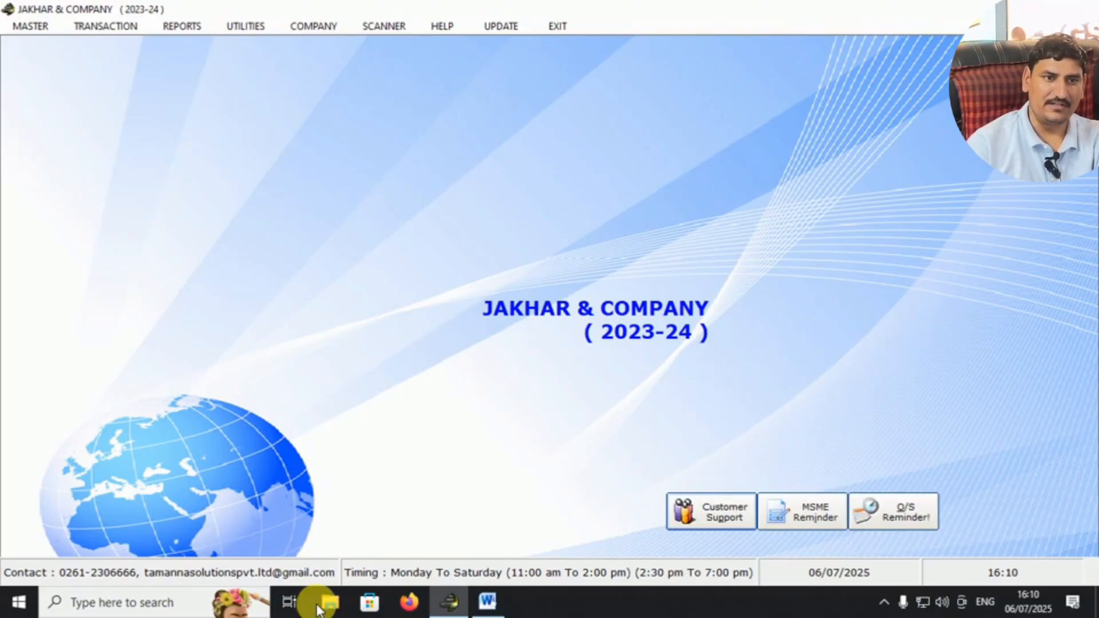
pyautogui.hotkey('alt', 't')
pyautogui.press('Left')
pyautogui.press('Escape')
pyautogui.press('Escape')
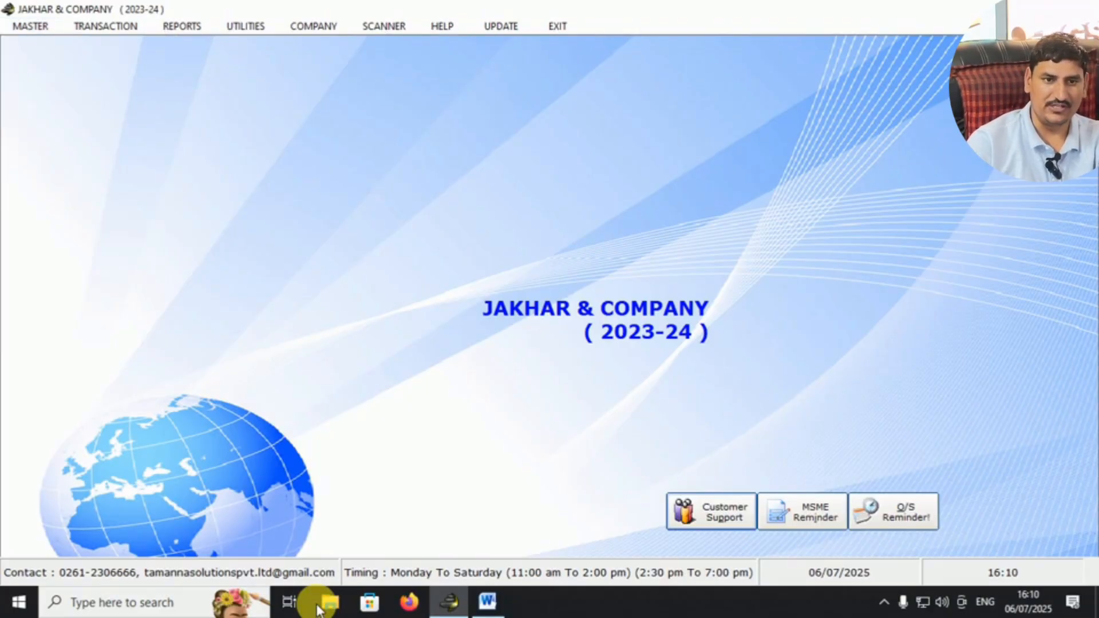
# Step: Open the Finished Purchase Return Goods entry form from the purchase transactions
pyautogui.hotkey('alt', 't')
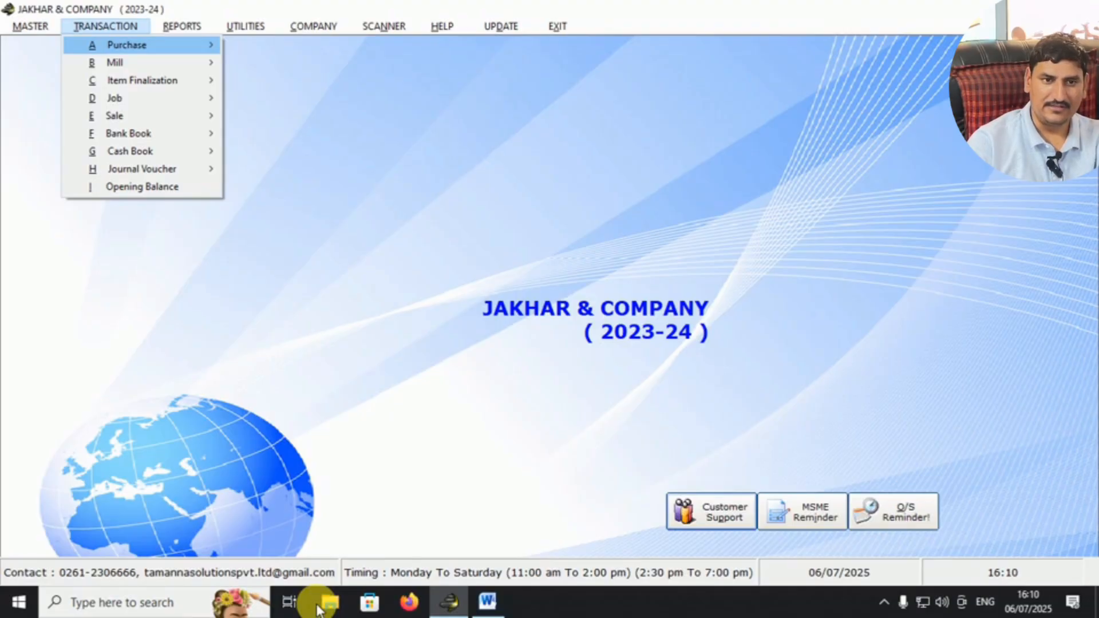
pyautogui.press('Up')
pyautogui.press('Up')
pyautogui.press('Up')
pyautogui.press('Up')
pyautogui.press('Up')
pyautogui.press('Up')
pyautogui.press('Up')
pyautogui.press('Up')
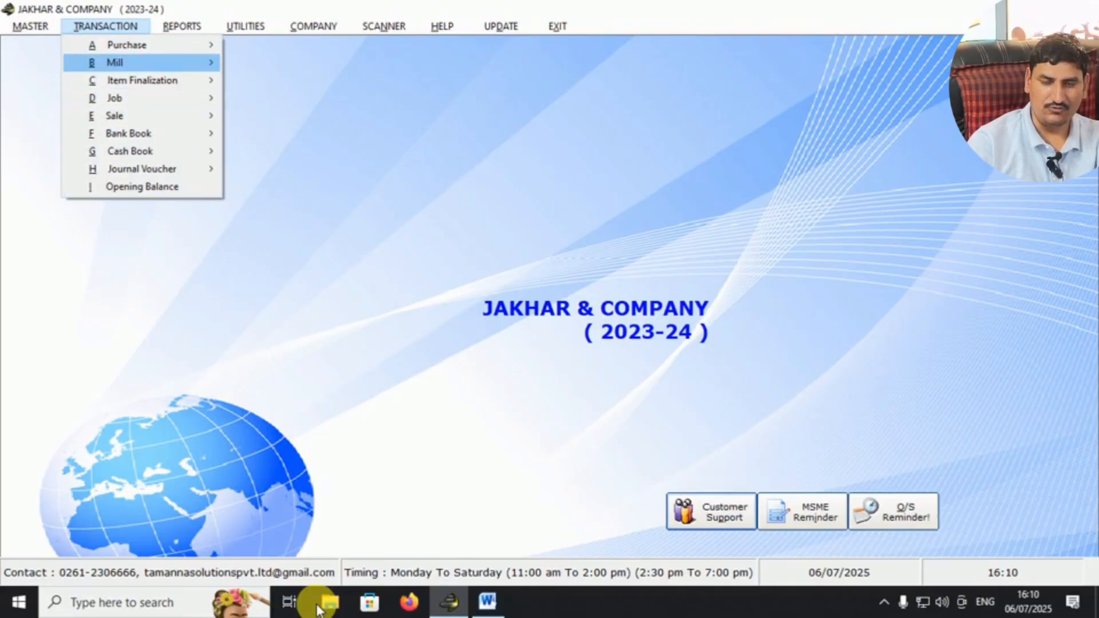
pyautogui.press('Up')
pyautogui.press('Right')
pyautogui.press('Down')
pyautogui.press('Down')
pyautogui.press('Down')
pyautogui.press('Down')
pyautogui.press('Down')
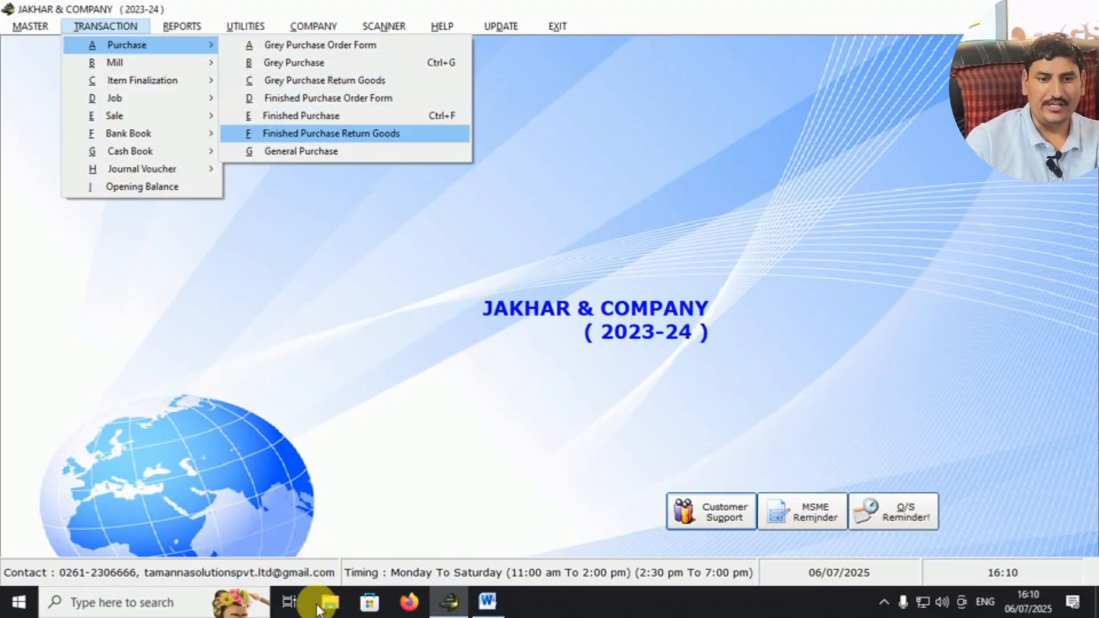
pyautogui.press('Return')
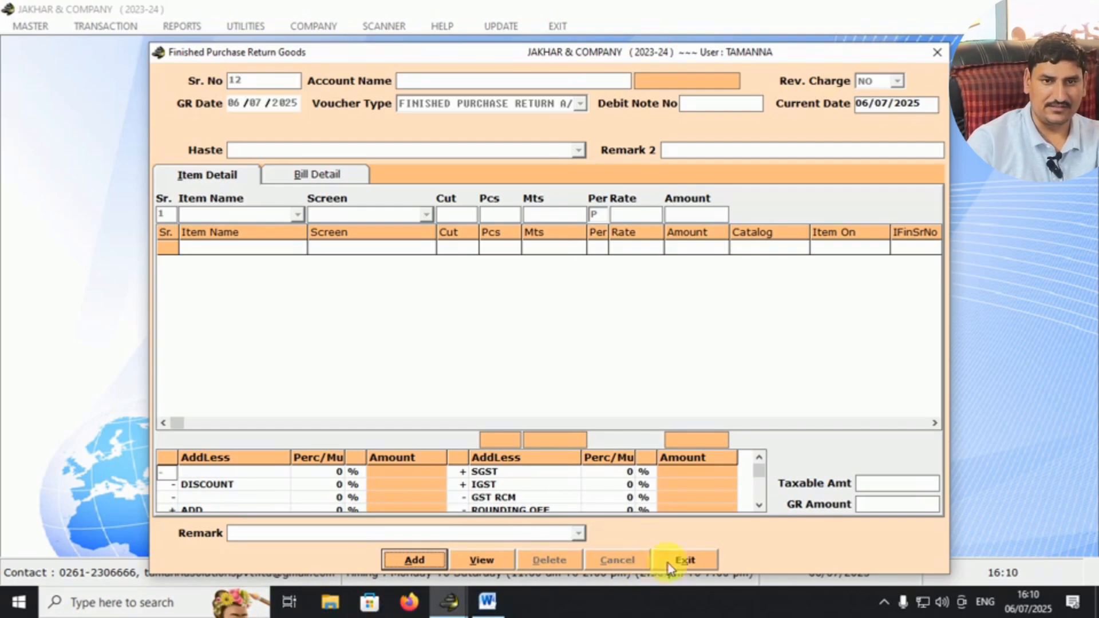
# Step: Start a new purchase return entry with serial number 12 and find SHREE RAM TEXTILE in the account list
pyautogui.click(427, 561)
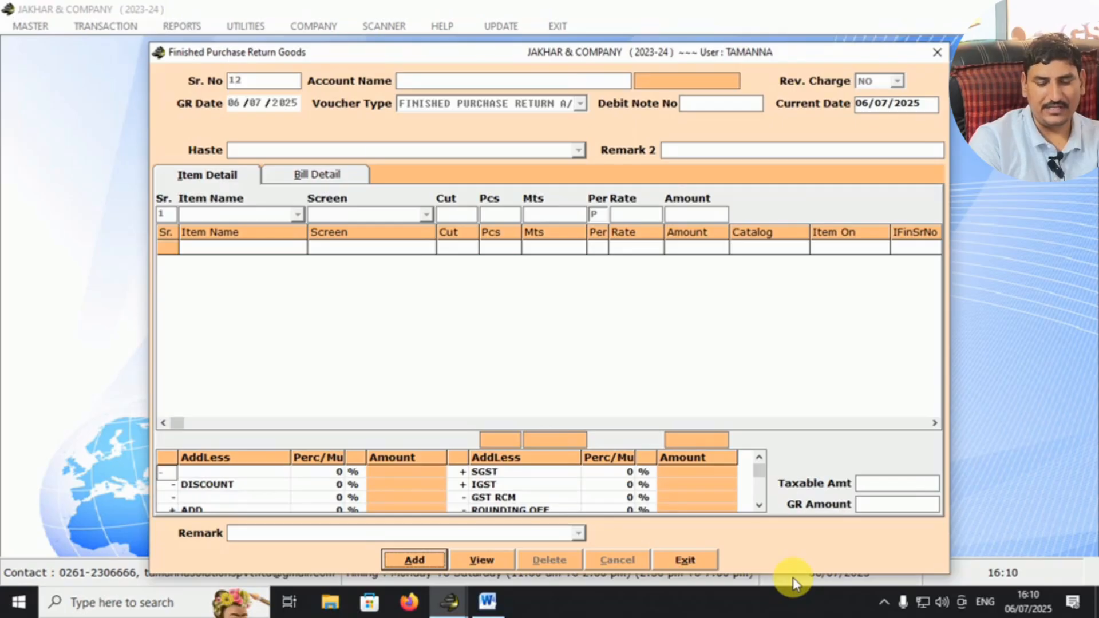
pyautogui.hotkey('alt', 'a')
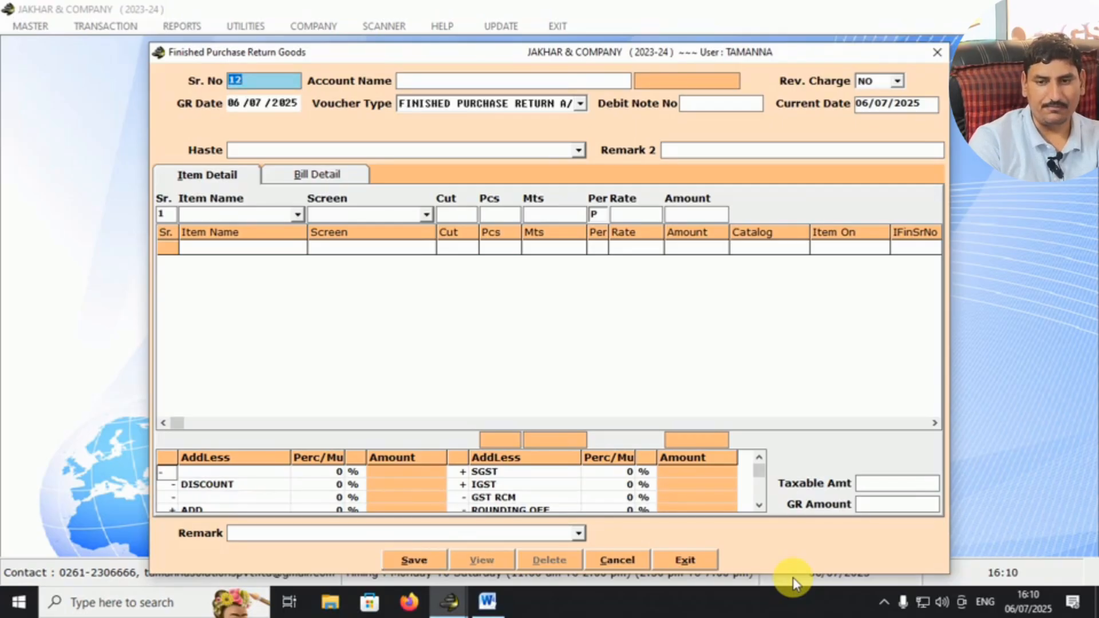
pyautogui.press('Return')
pyautogui.press('Return')
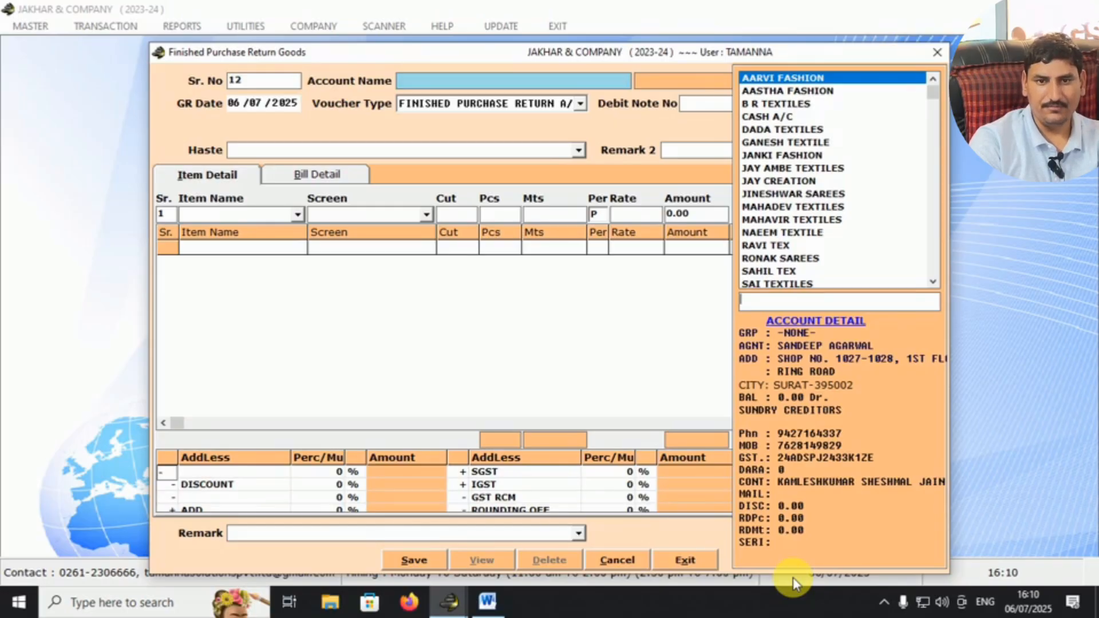
pyautogui.write('S')
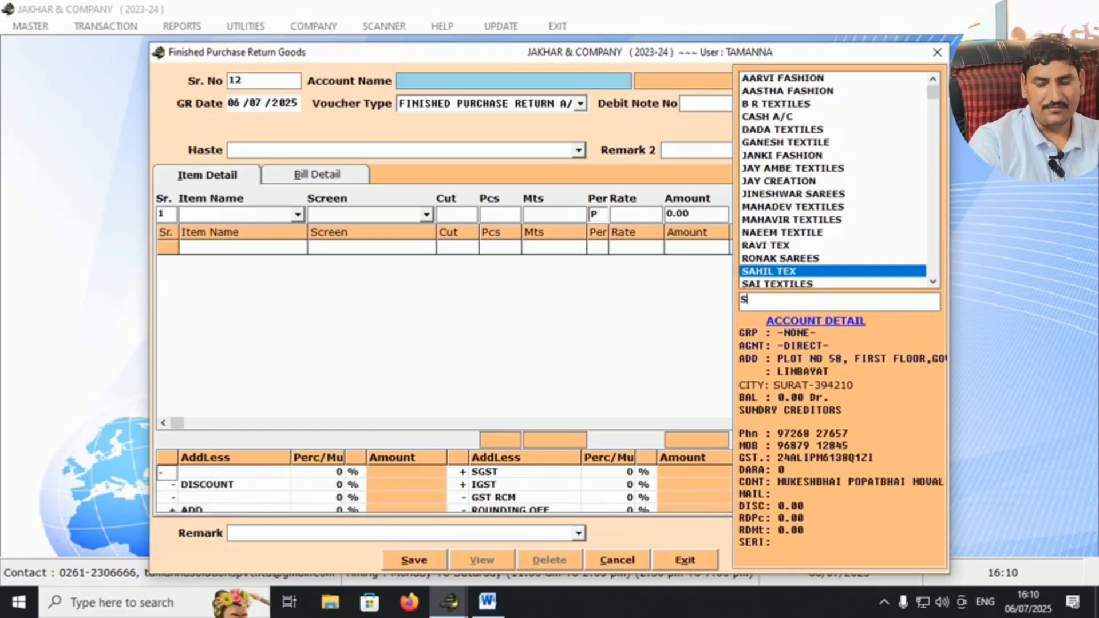
pyautogui.write('HREE RAM')
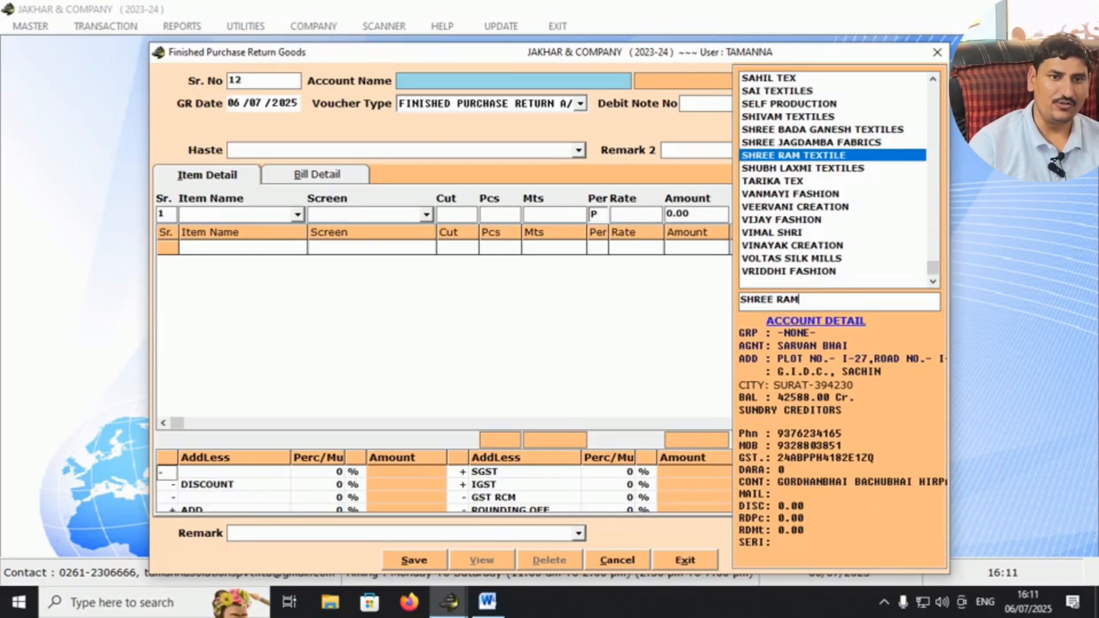
# Step: Open the bill-wise ledger report of SHREE RAM TEXTILE for 01/04/2023 to 31/03/2024
pyautogui.hotkey('alt', 'Tab')
pyautogui.hotkey('ctrl', 'l')
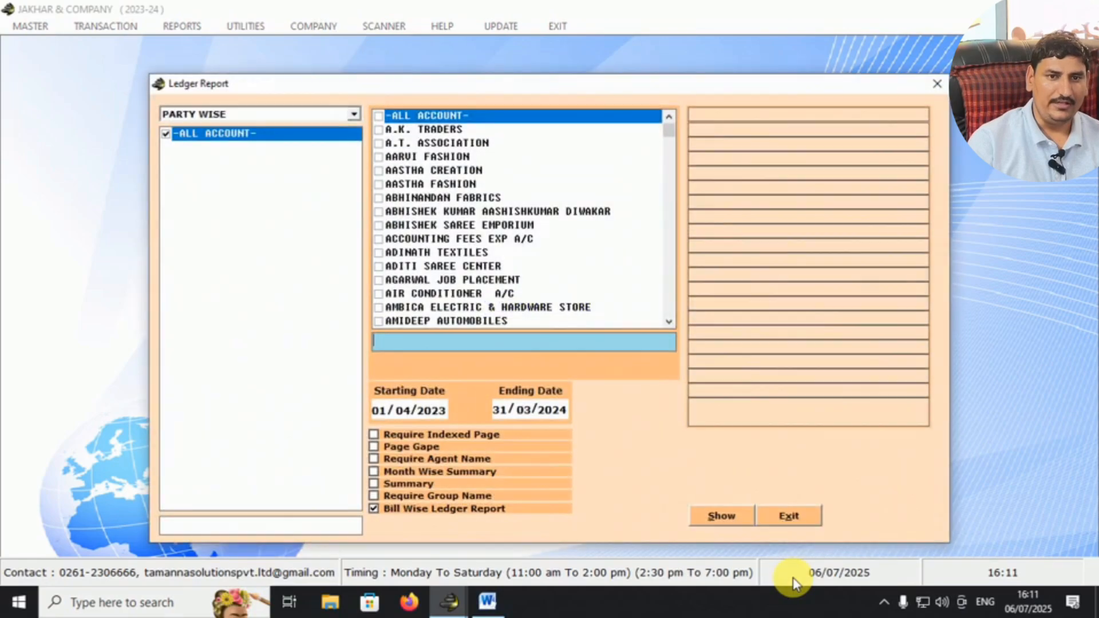
pyautogui.write('SHREE RAM')
pyautogui.press('Return')
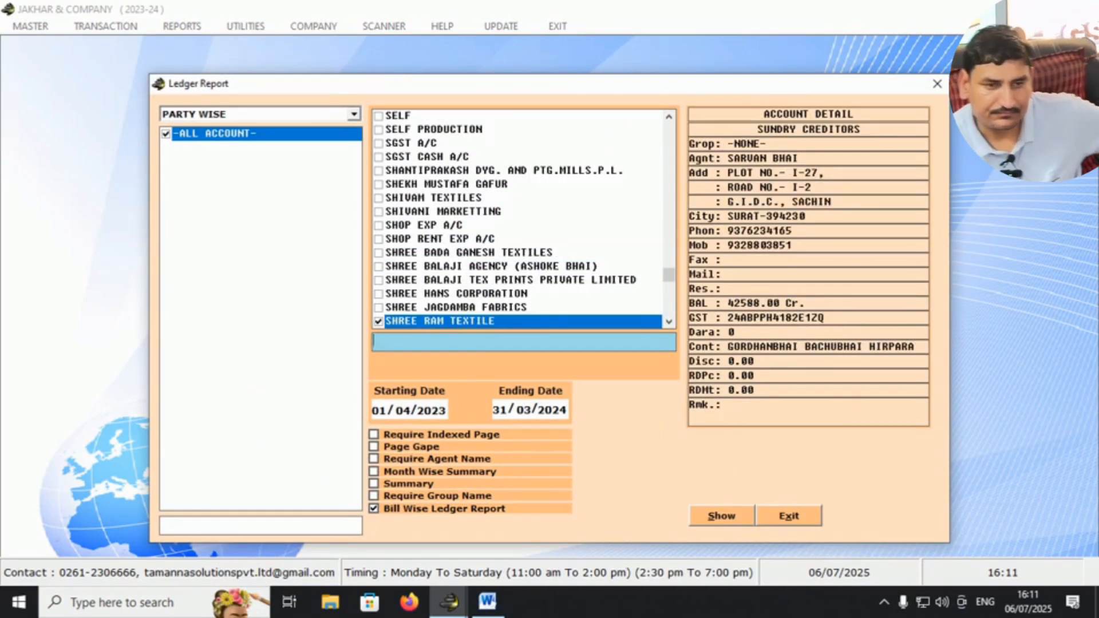
pyautogui.press('Return')
pyautogui.press('Return')
# Step: Examine the finished purchase, bank payment and discount entries in the ledger, close it and return to the purchase return form
pyautogui.press('Down')
pyautogui.press('Down')
pyautogui.press('Down')
pyautogui.press('Down')
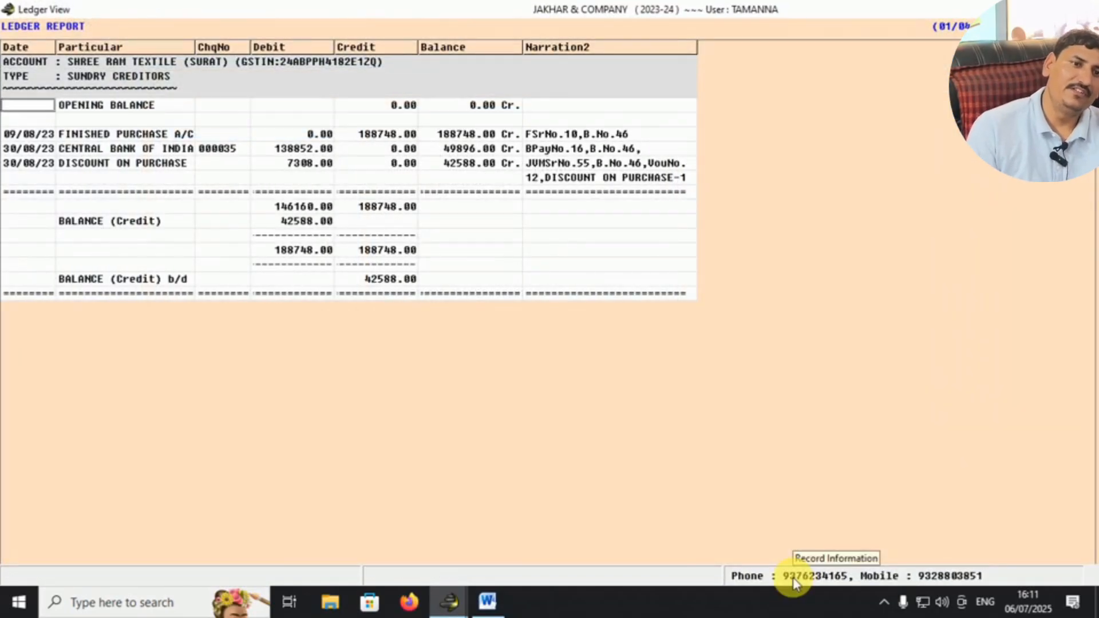
pyautogui.press('Left')
pyautogui.press('Right')
pyautogui.press('Right')
pyautogui.press('Right')
pyautogui.press('Right')
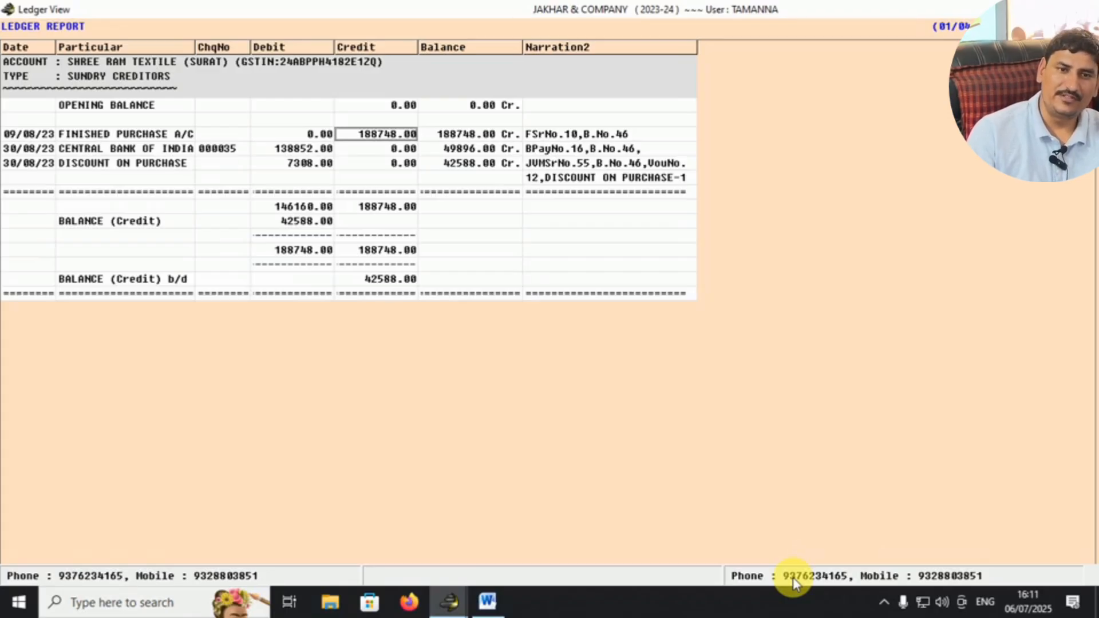
pyautogui.press('Left')
pyautogui.press('Left')
pyautogui.press('Left')
pyautogui.press('Right')
pyautogui.press('Right')
pyautogui.press('Escape')
pyautogui.press('Return')
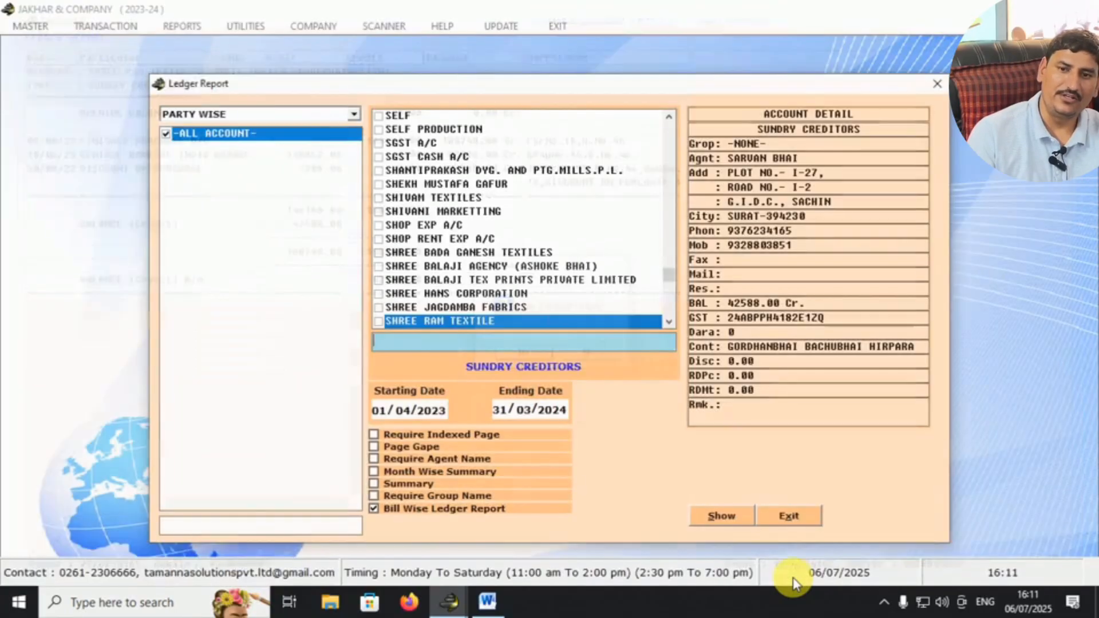
pyautogui.press('Escape')
pyautogui.hotkey('alt', 'Tab')
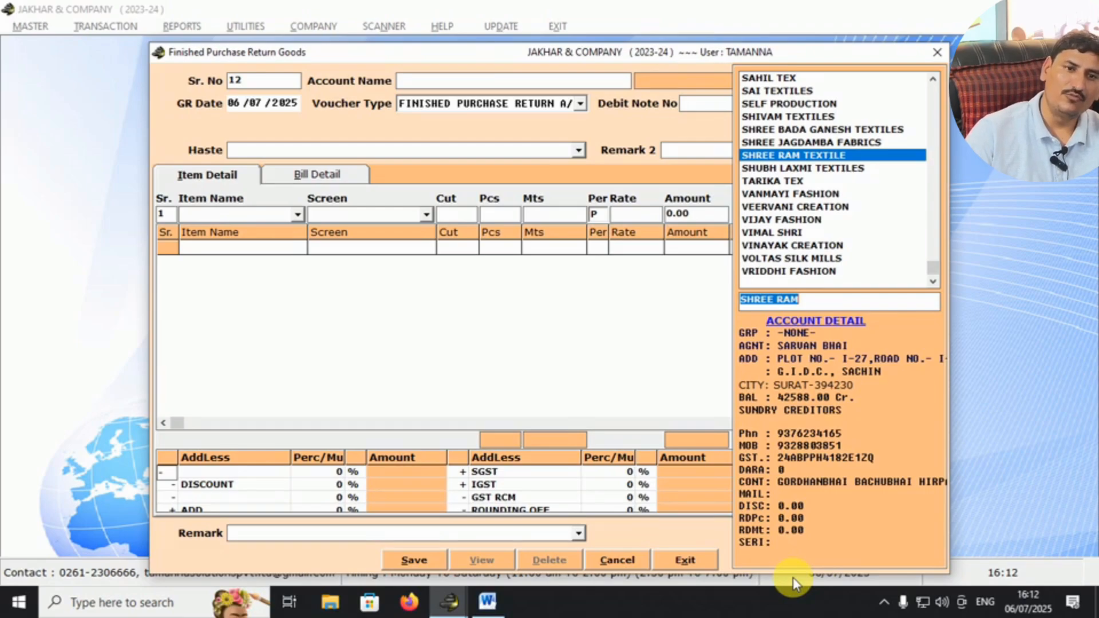
# Step: Accept SHREE RAM TEXTILE with reverse charge NO and set the GR date to 21/08/2023, taken from the Word voucher
pyautogui.press('Return')
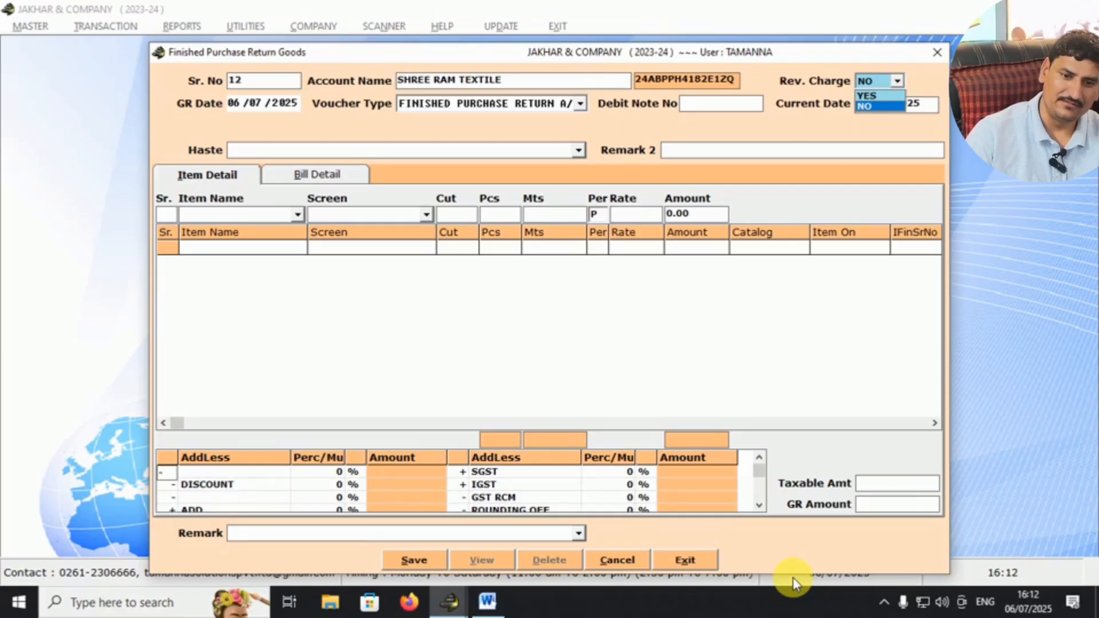
pyautogui.press('Return')
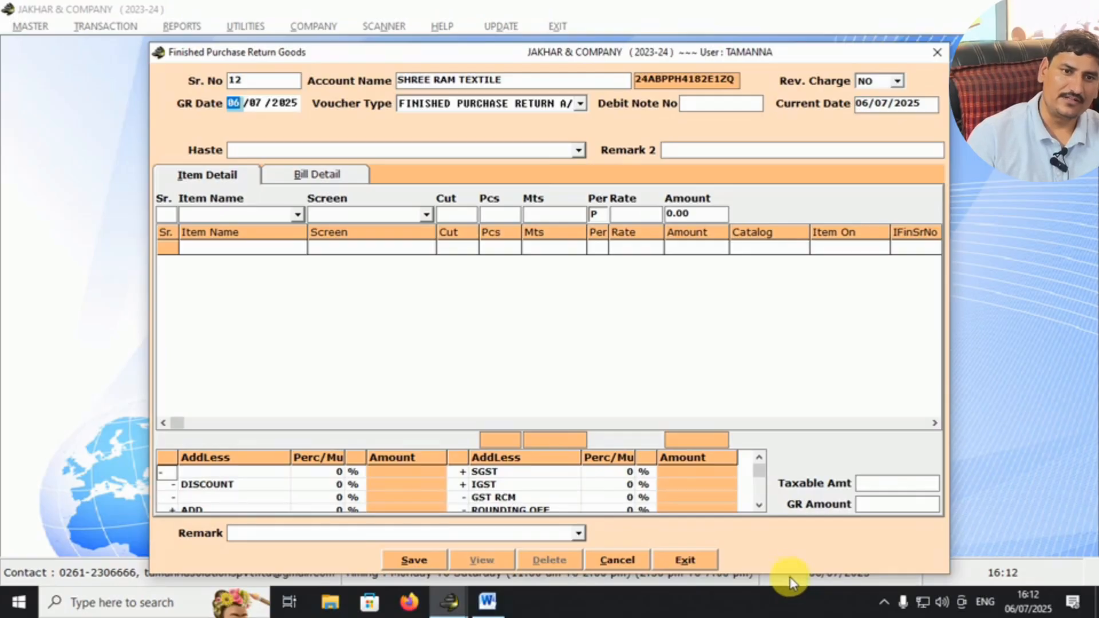
pyautogui.click(484, 608)
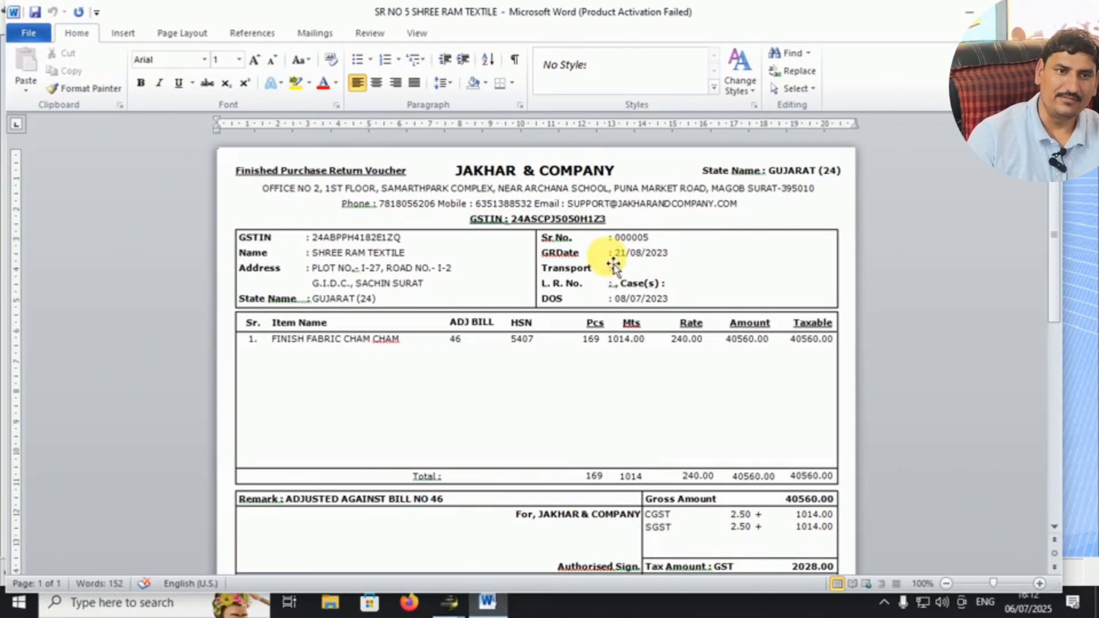
pyautogui.click(495, 615)
pyautogui.write('2108')
pyautogui.press('Return')
pyautogui.press('Return')
pyautogui.press('Return')
pyautogui.press('Return')
pyautogui.press('Right')
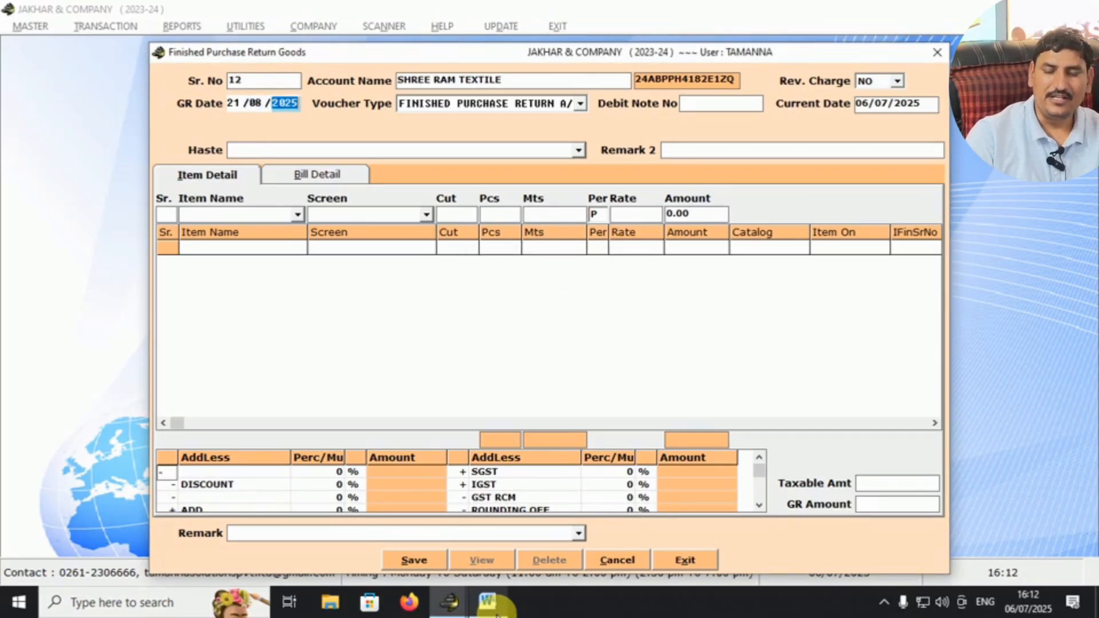
pyautogui.write('23')
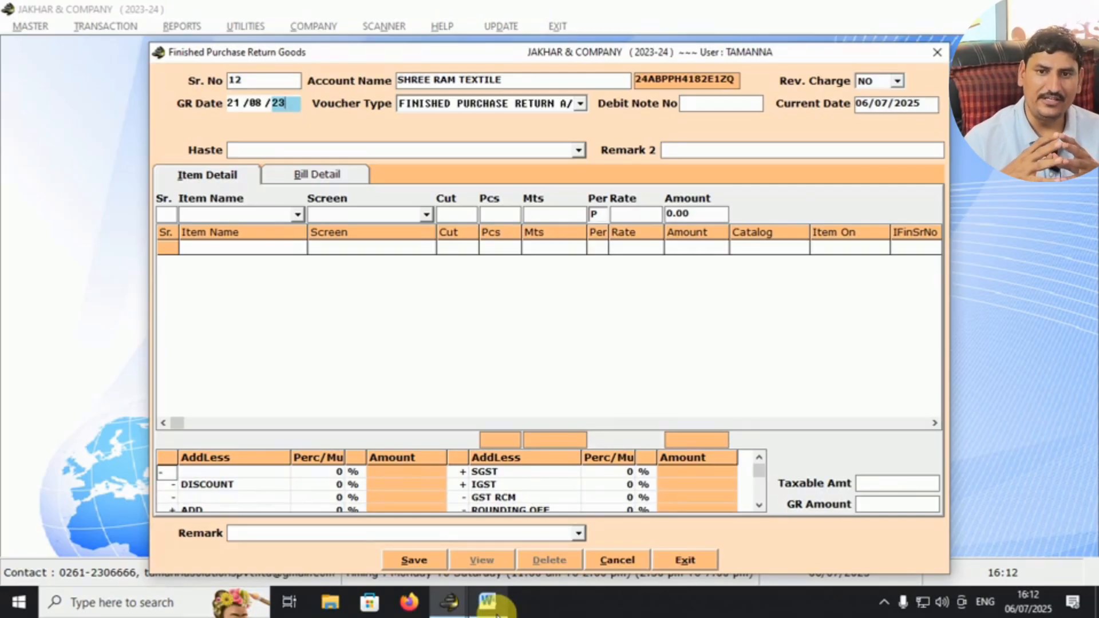
pyautogui.press('Return')
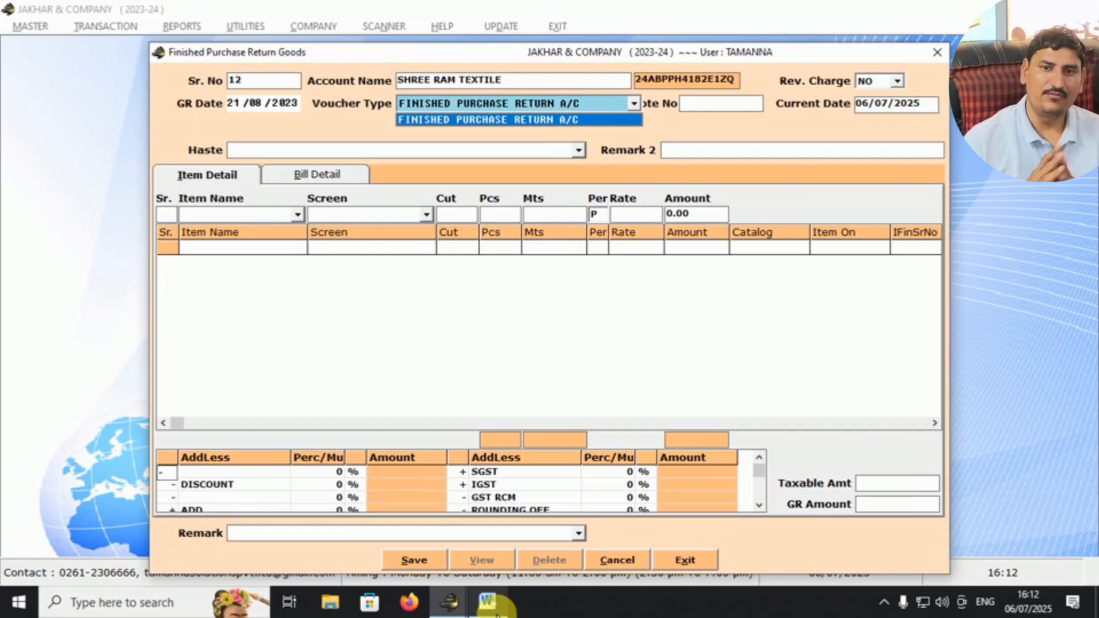
# Step: Keep the voucher type FINISHED PURCHASE RETURN A/C, enter debit note number 12 and leave Haste blank to reach item row 1
pyautogui.press('Return')
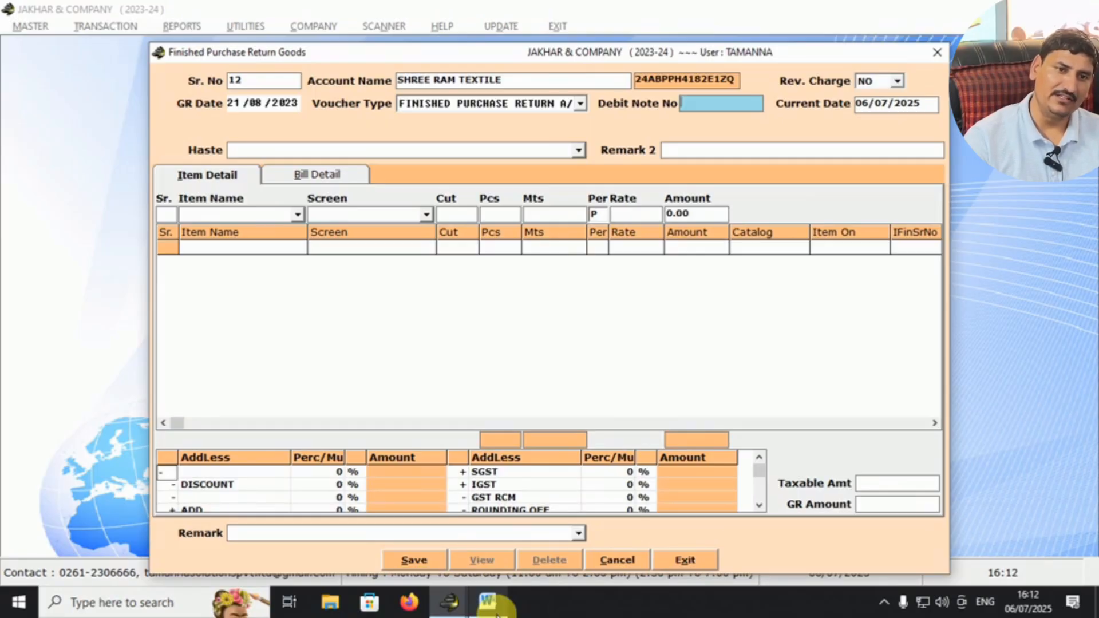
pyautogui.write('12')
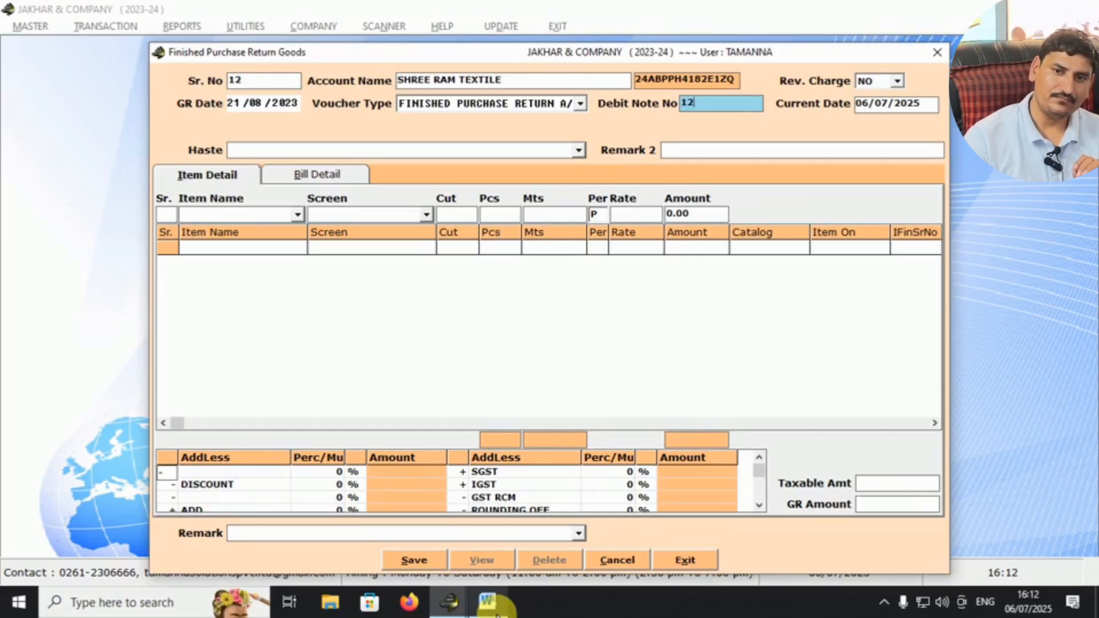
pyautogui.press('Return')
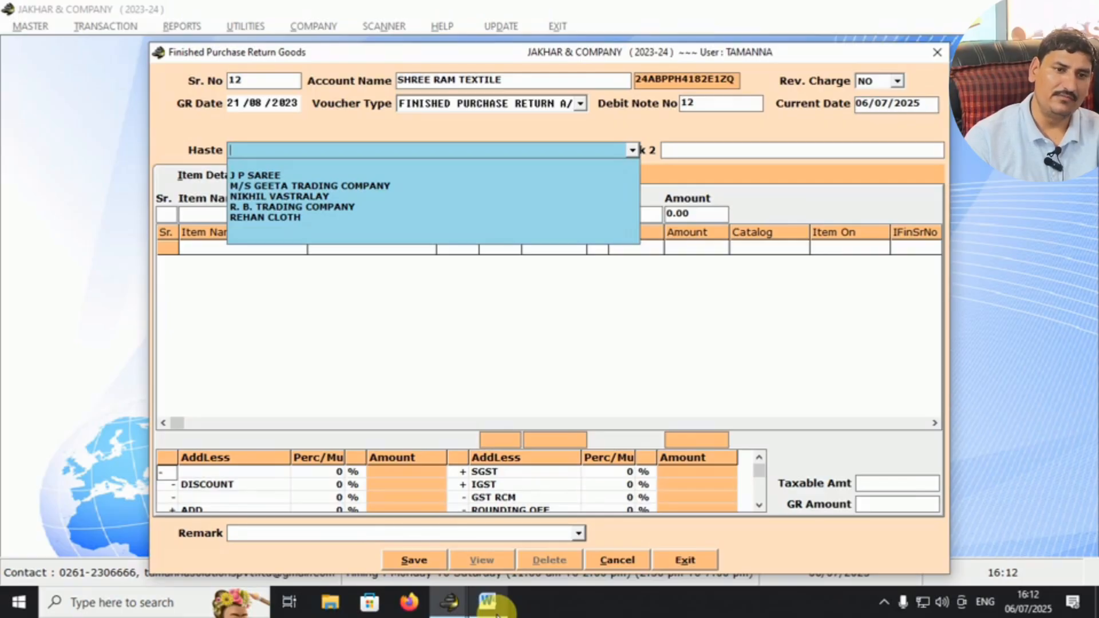
pyautogui.press('Return')
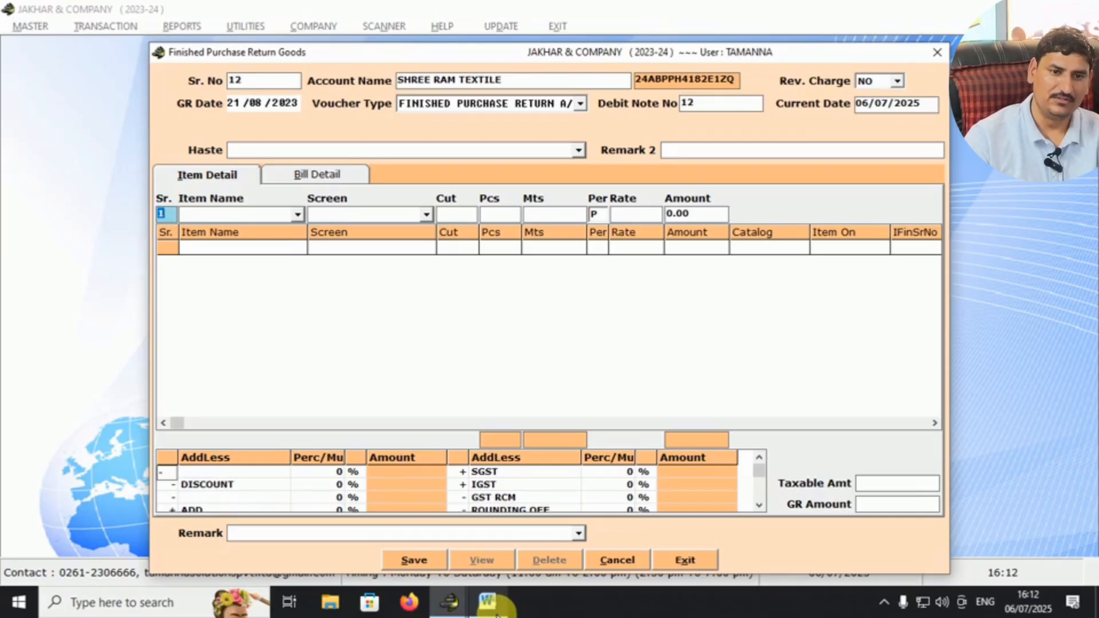
pyautogui.press('Return')
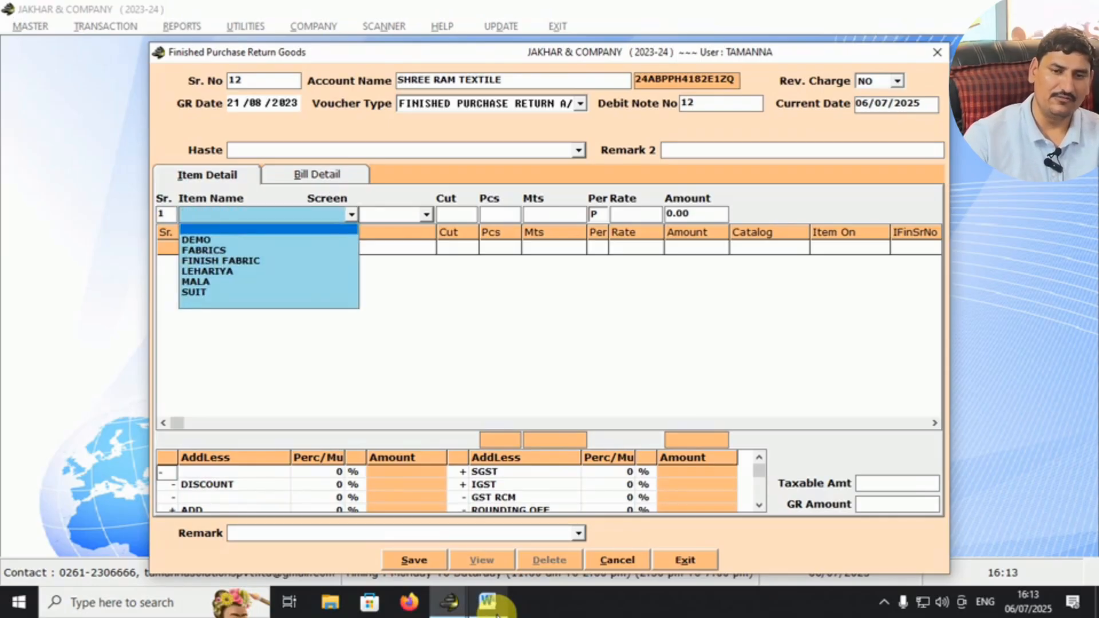
# Step: Try item FABRICS with screen CHAMELI in item row 1
pyautogui.press('Return')
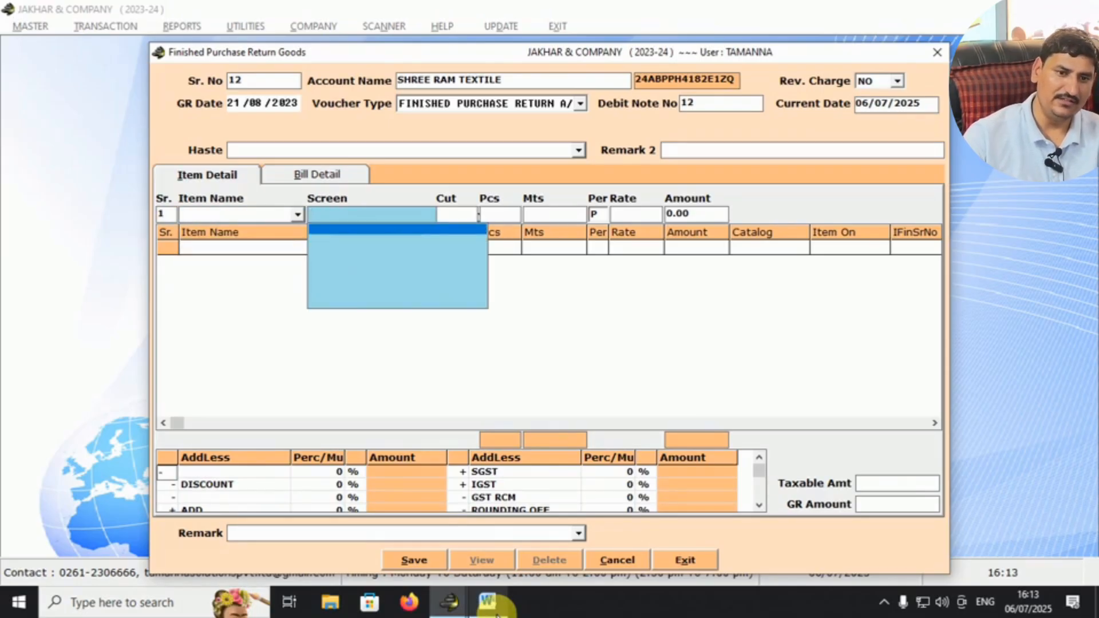
pyautogui.hotkey('shift', 'Tab')
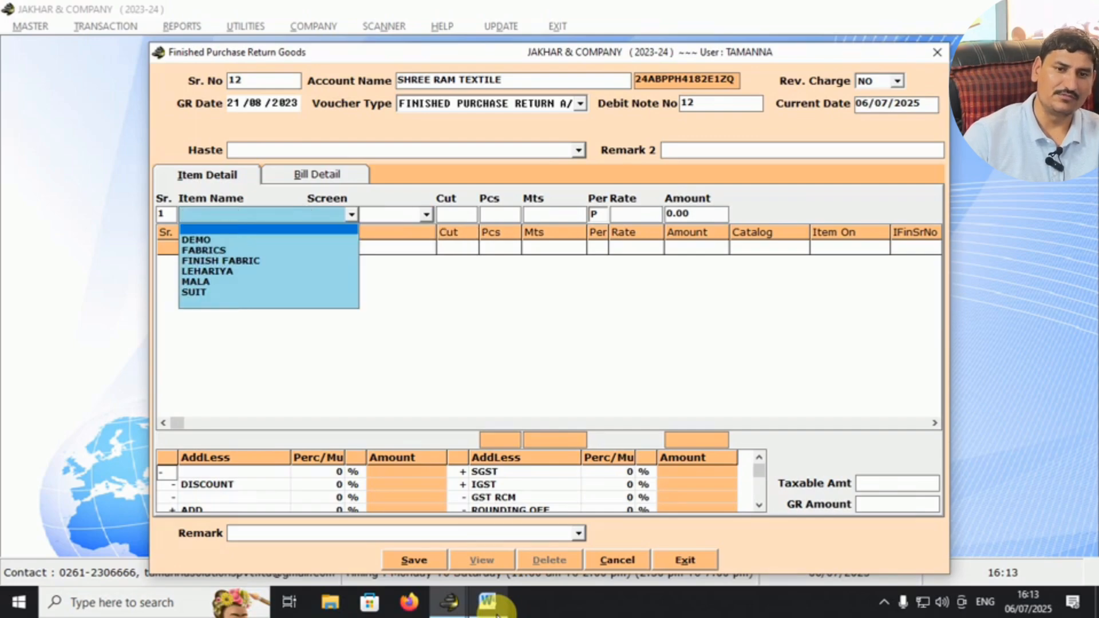
pyautogui.press('Down')
pyautogui.press('Down')
pyautogui.press('Return')
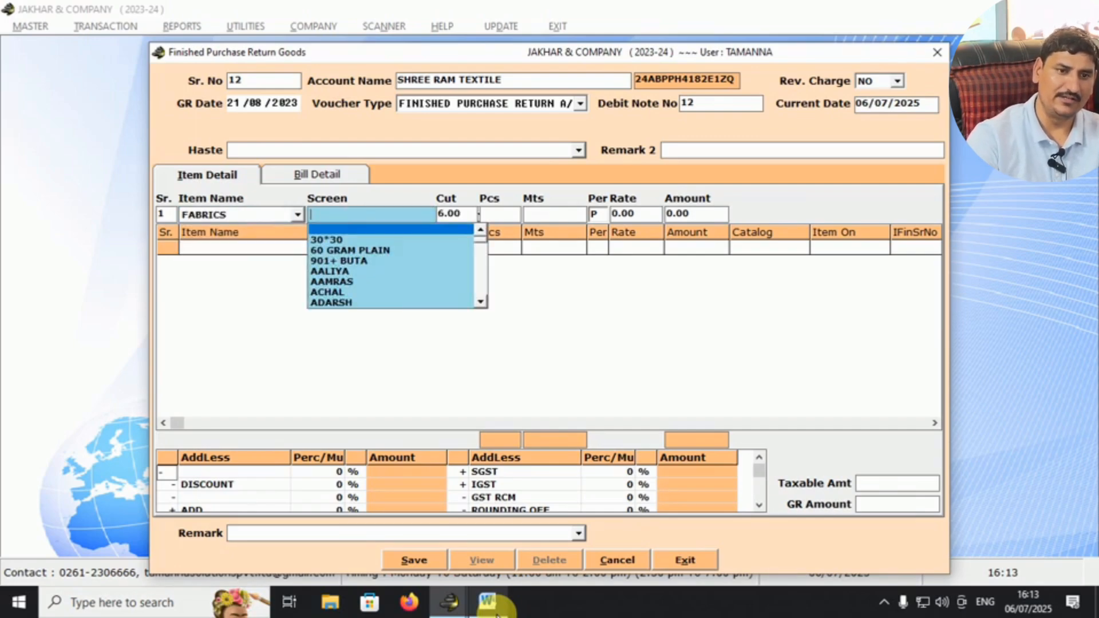
pyautogui.write('CHAM')
pyautogui.press('Down')
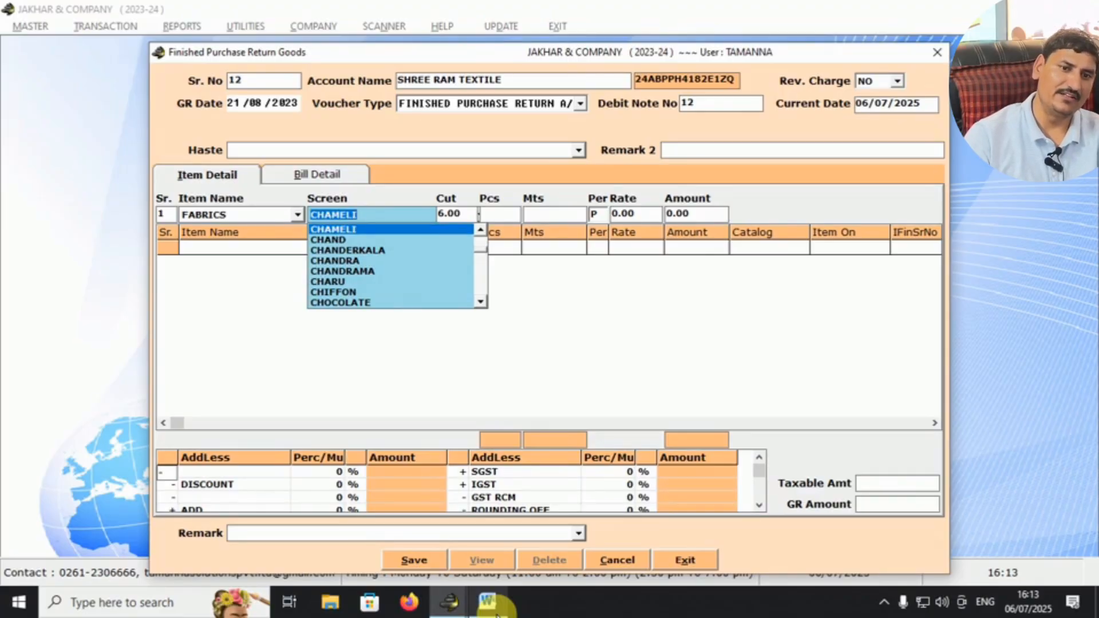
# Step: Check the item in the Word voucher and set item row 1 to FINISH FABRIC with screen CHAM CHAM
pyautogui.hotkey('alt', 'Tab')
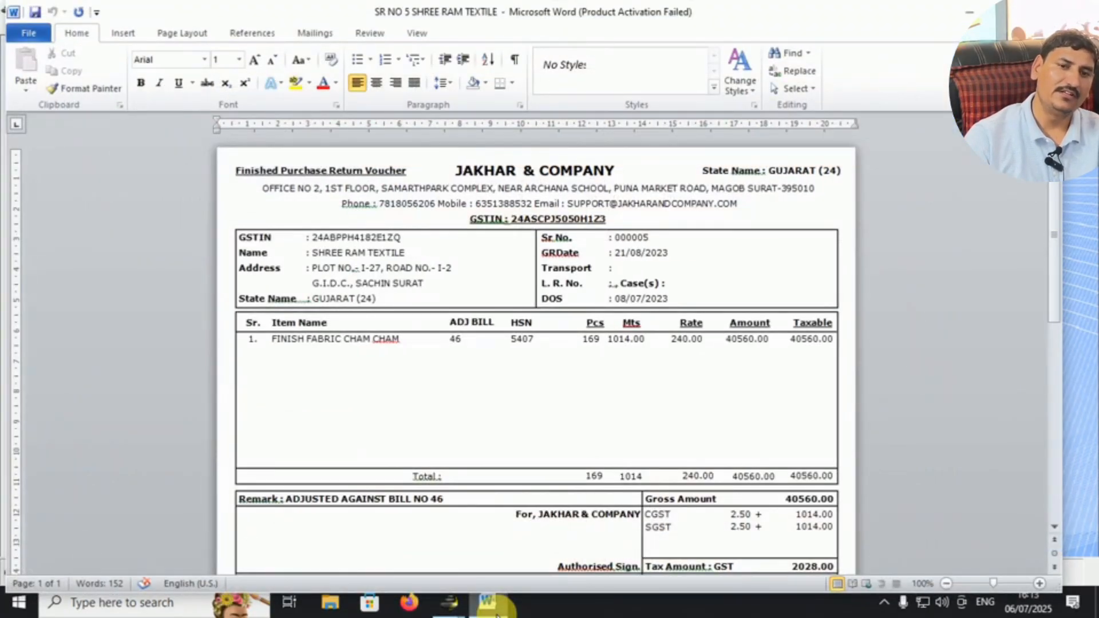
pyautogui.hotkey('alt', 'Tab')
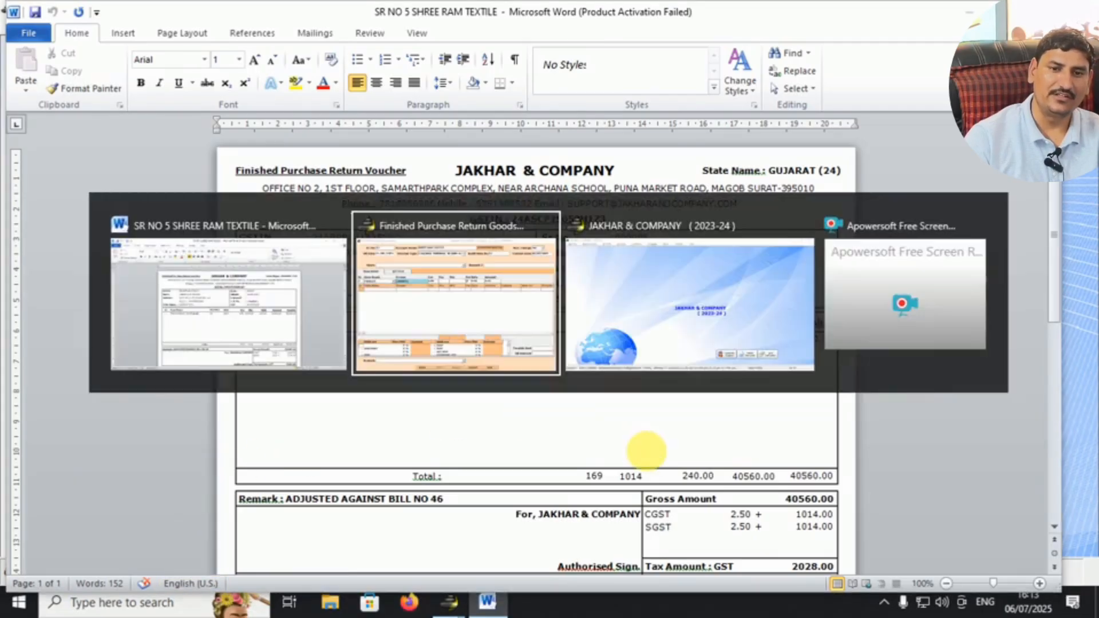
pyautogui.write('FINI')
pyautogui.press('Down')
pyautogui.press('Return')
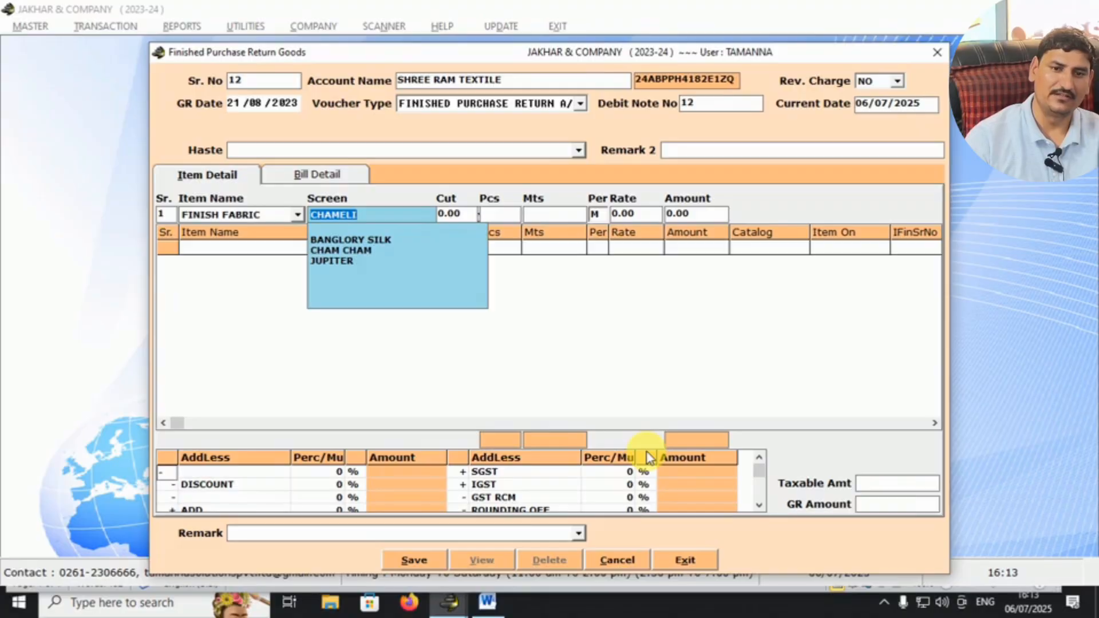
pyautogui.press('Down')
pyautogui.press('Down')
pyautogui.press('Down')
pyautogui.press('Up')
pyautogui.press('Return')
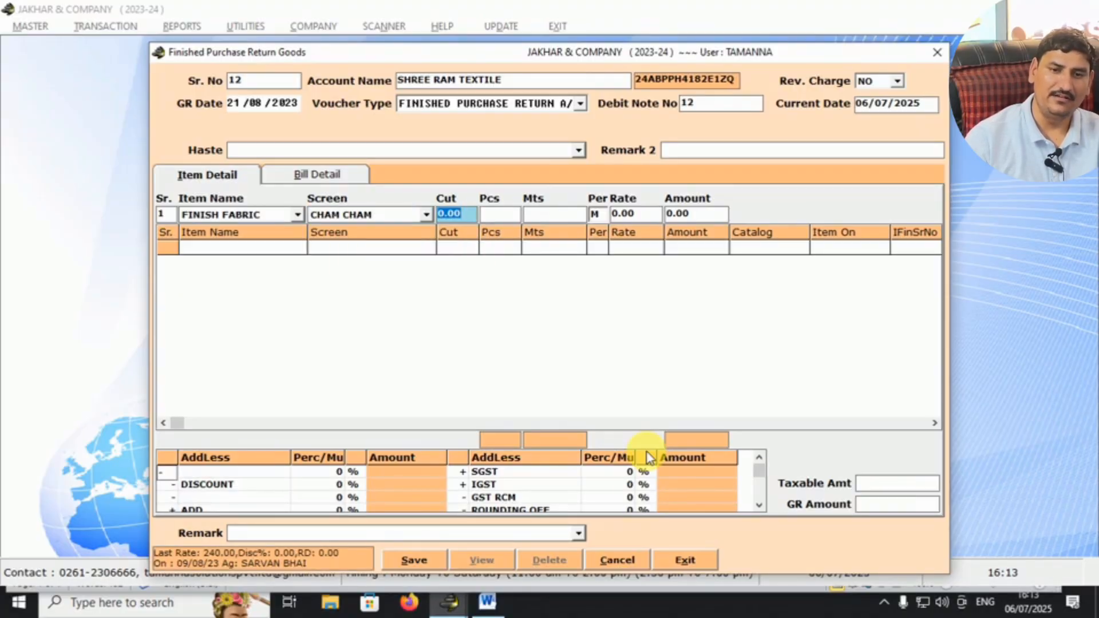
# Step: Check the quantities in the Word voucher and enter 169 pieces and 1014 metres for item row 1
pyautogui.press('Return')
pyautogui.hotkey('alt', 'Tab')
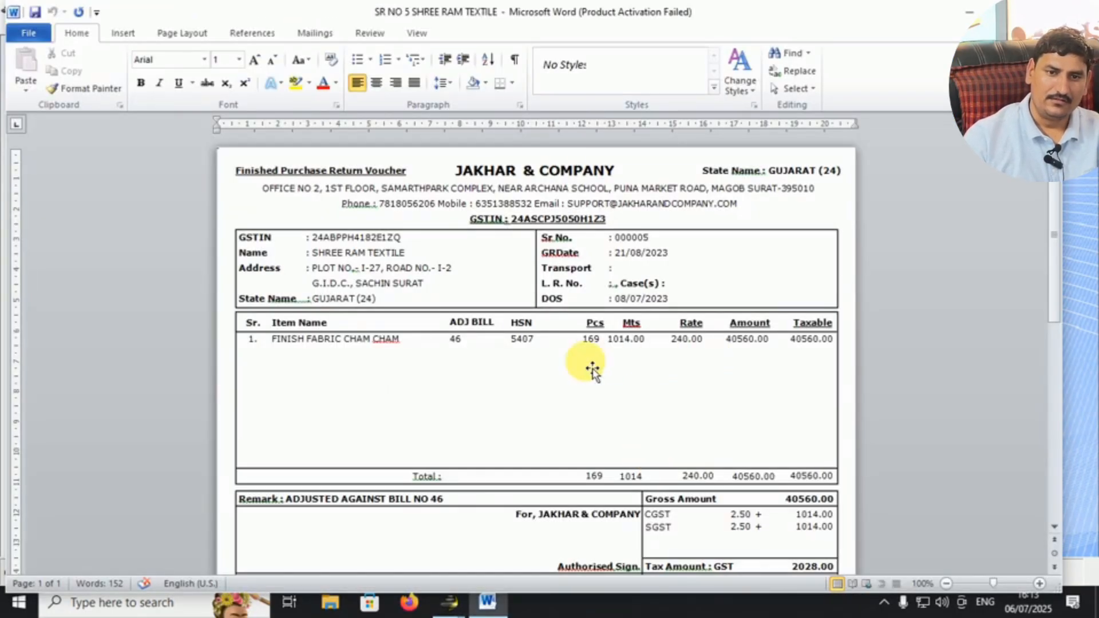
pyautogui.hotkey('alt', 'Tab')
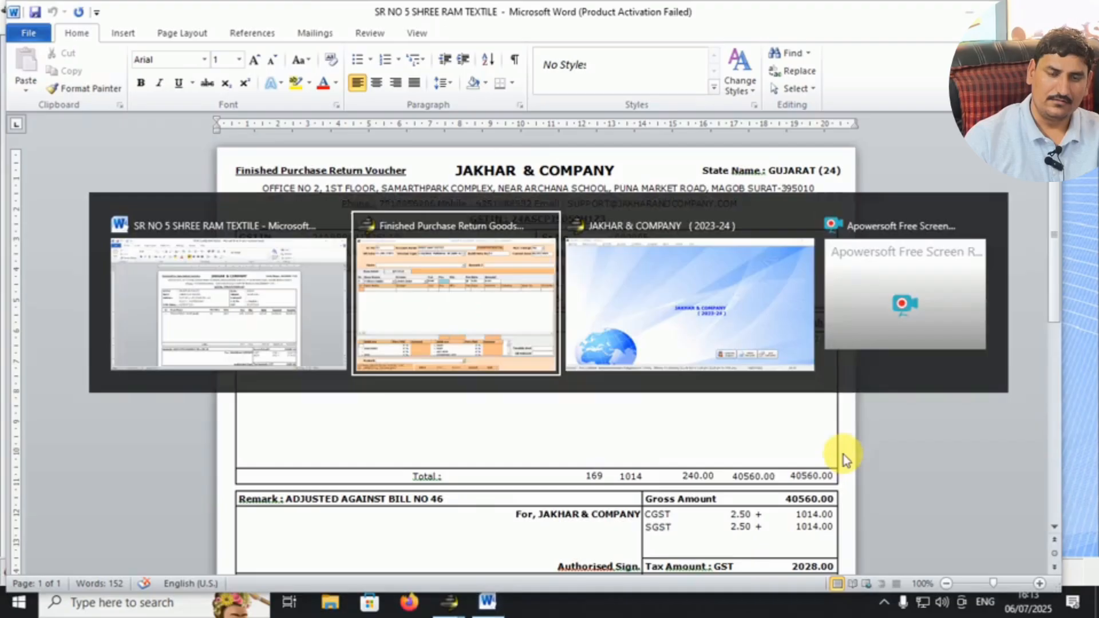
pyautogui.write('169')
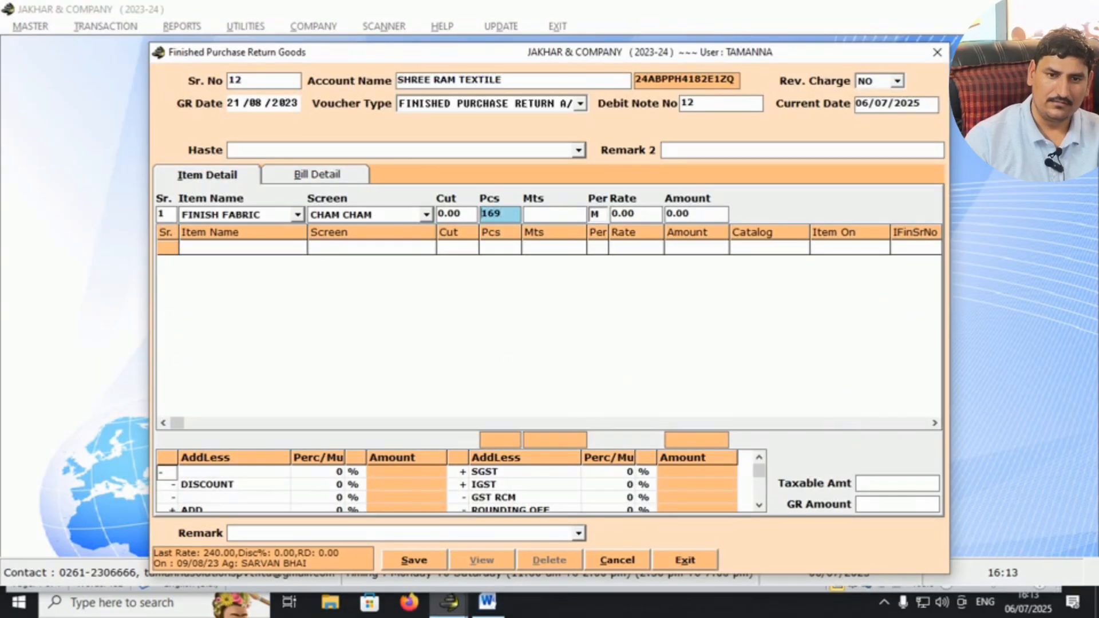
pyautogui.press('Return')
pyautogui.write('1014')
# Step: Recheck the voucher in Word and set the cut of item row 1 to 6
pyautogui.hotkey('alt', 'Tab')
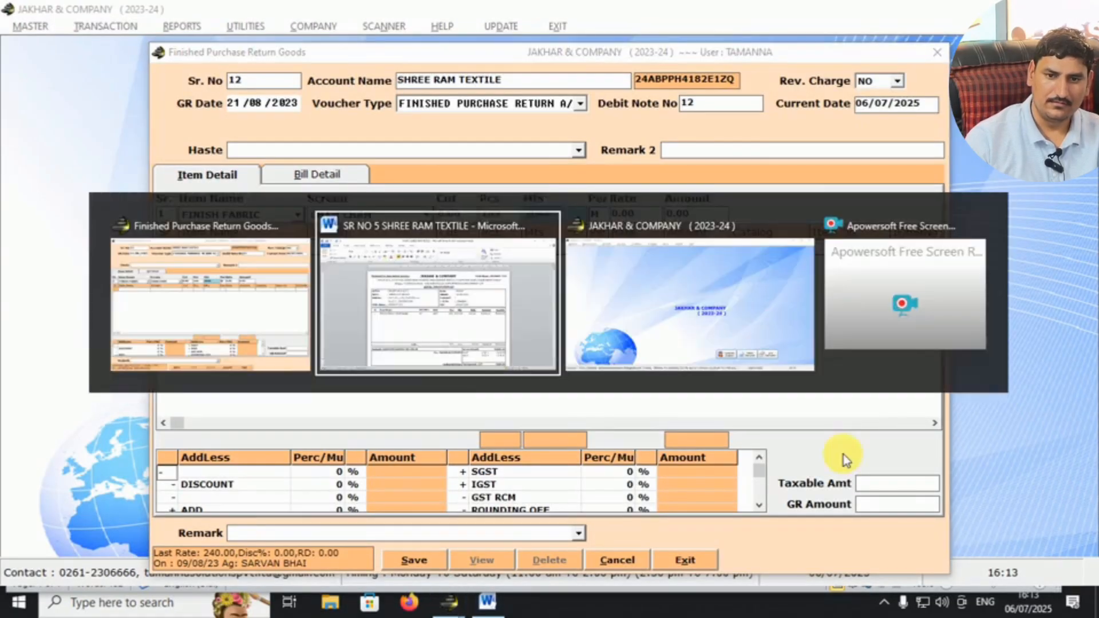
pyautogui.hotkey('alt', 'Tab')
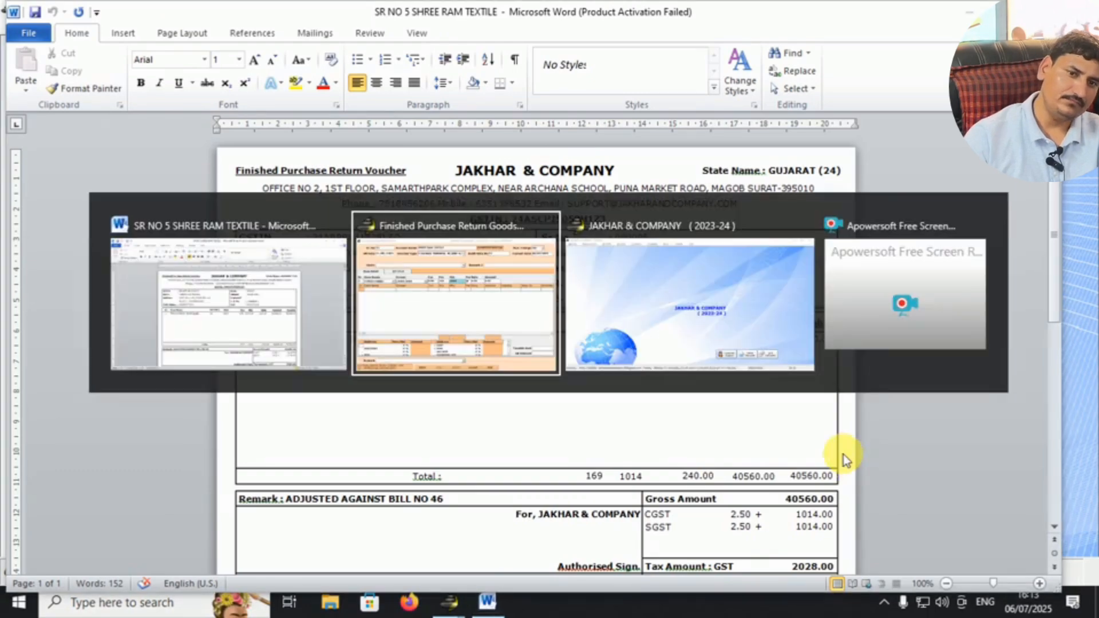
pyautogui.hotkey('shift', 'Tab')
pyautogui.hotkey('shift', 'Tab')
pyautogui.write('6')
pyautogui.press('Return')
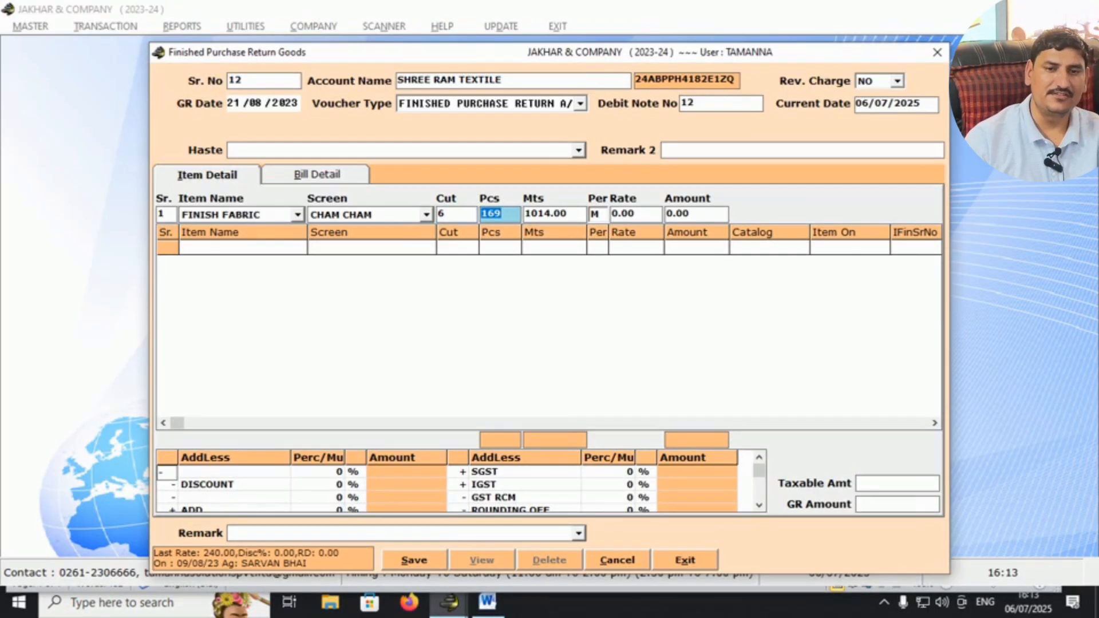
# Step: Compare the screen, cut and pieces of item row 1 with the item line in the Word voucher
pyautogui.hotkey('alt', 'Tab')
pyautogui.hotkey('alt', 'Tab')
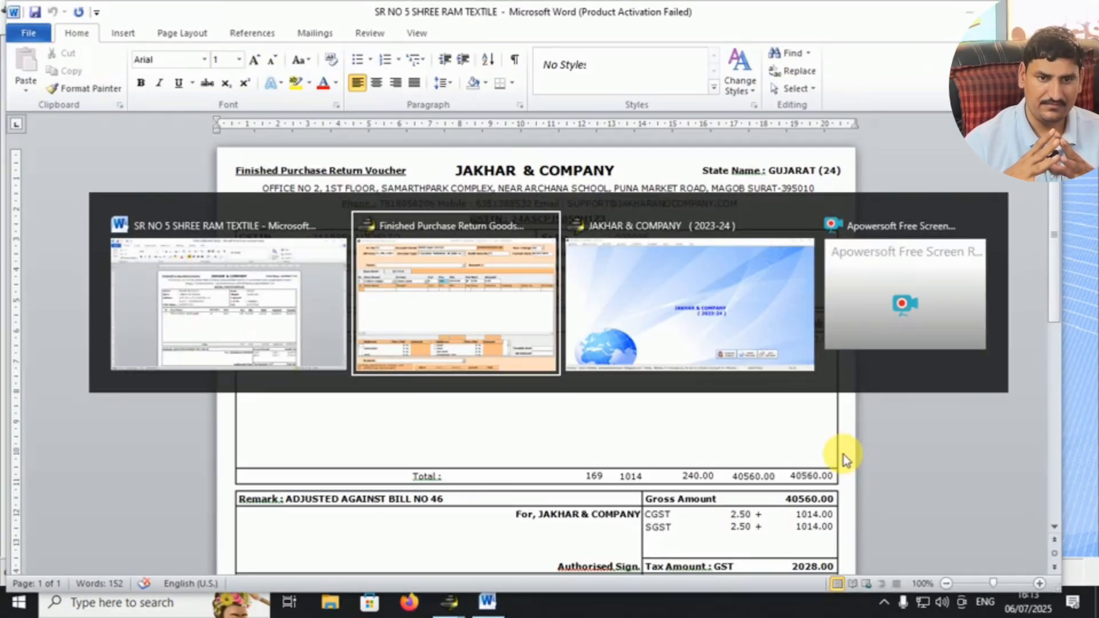
pyautogui.hotkey('alt', 'Tab')
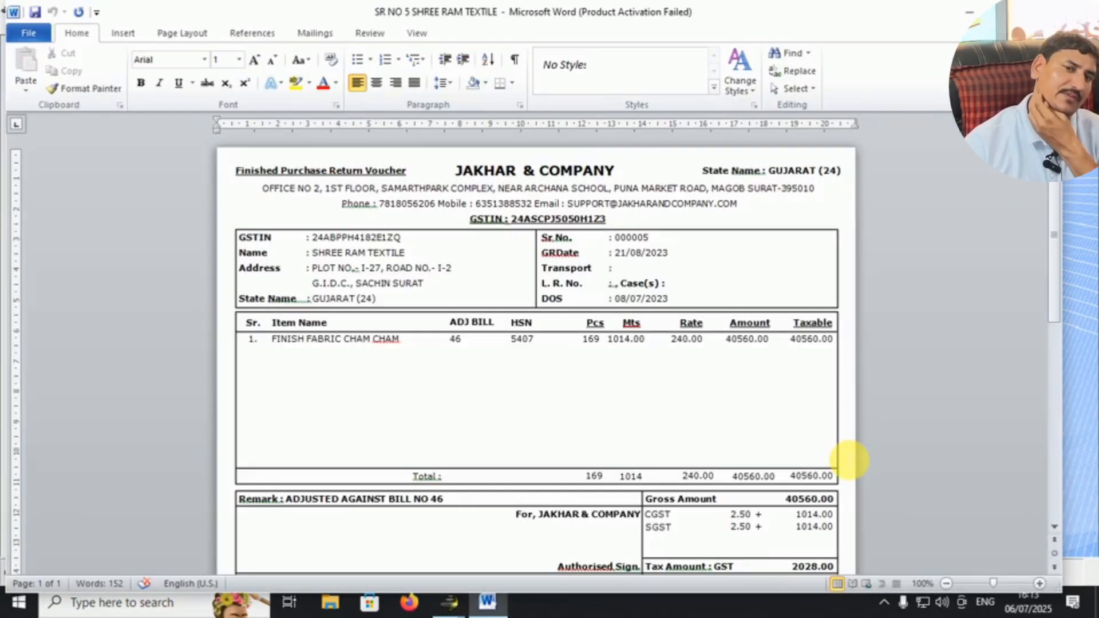
pyautogui.hotkey('alt', 'Tab')
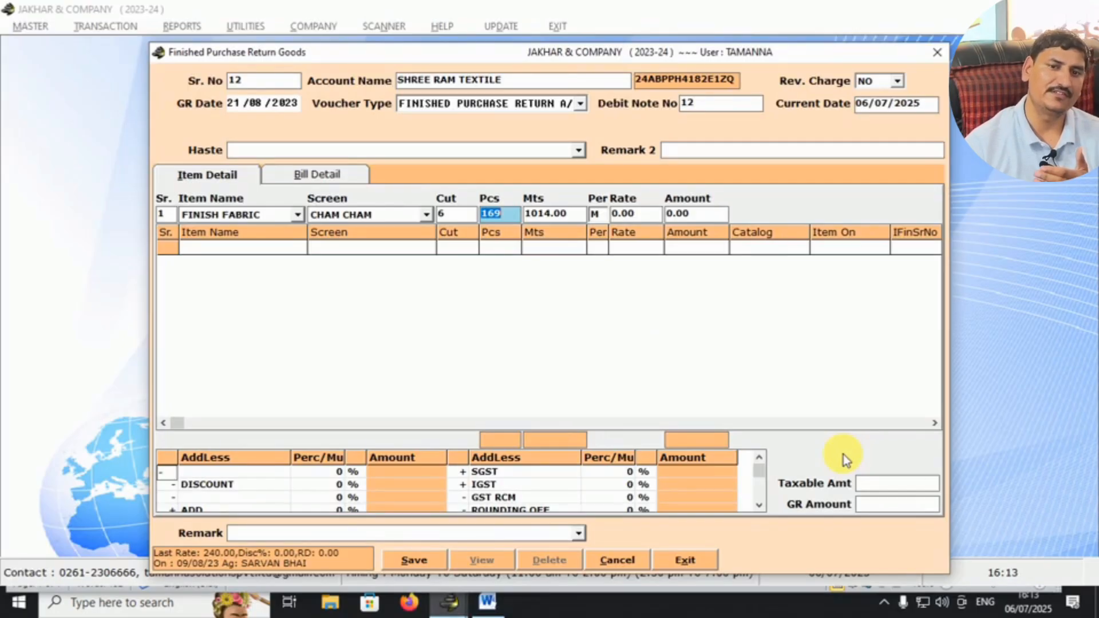
pyautogui.hotkey('shift', 'Tab')
pyautogui.hotkey('shift', 'Tab')
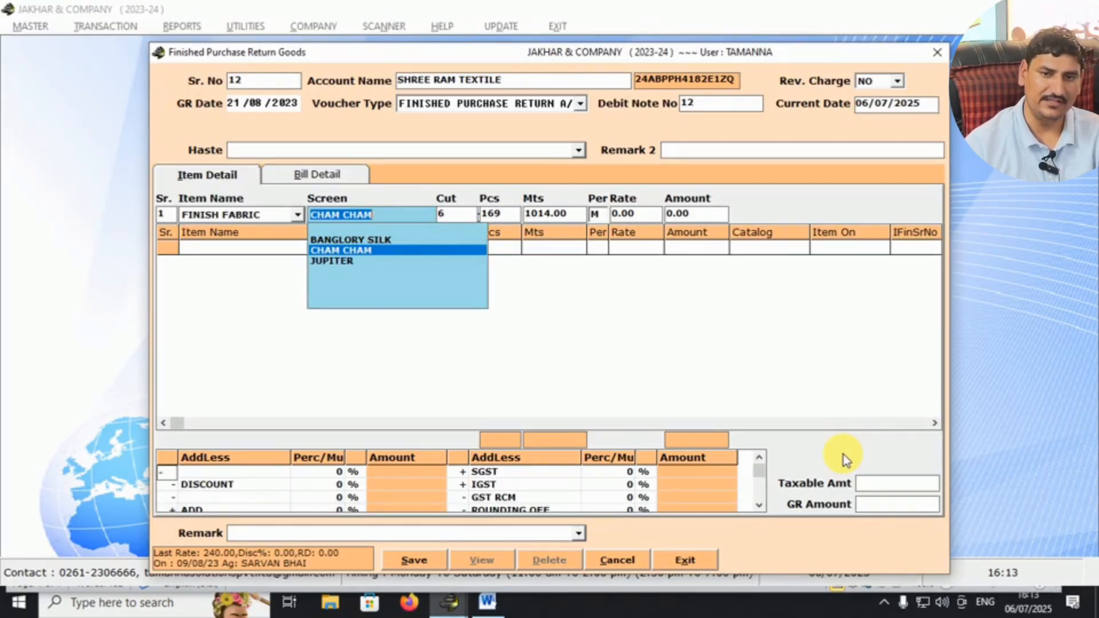
pyautogui.press('Tab')
pyautogui.press('Tab')
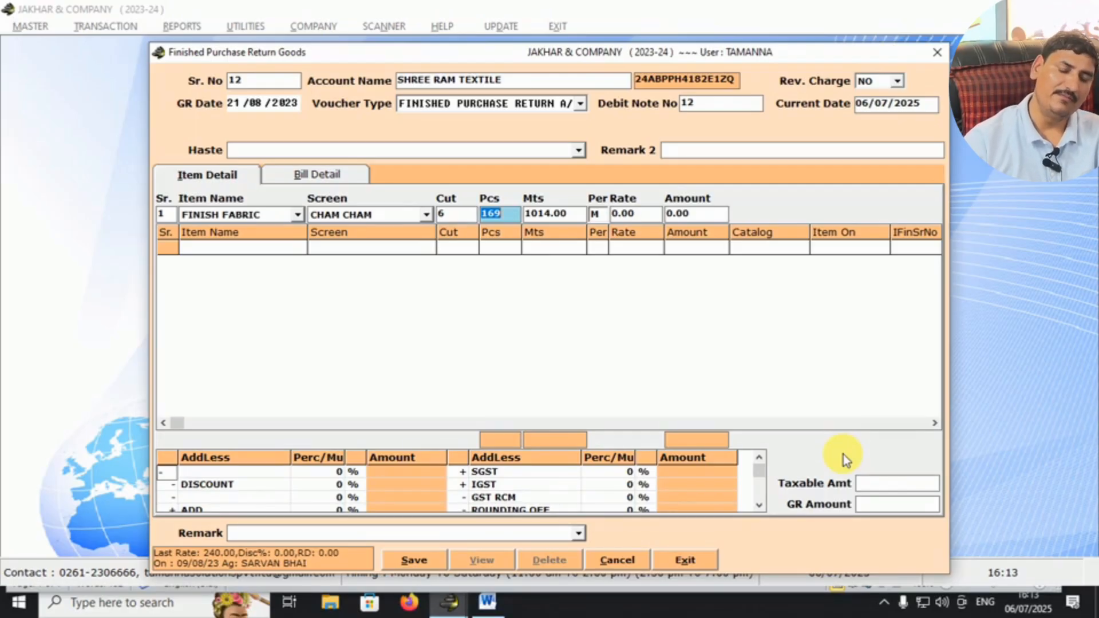
# Step: Keep 169 pieces and 1014.00 metres, consult the Word voucher for the rate basis and set Per to P
pyautogui.press('Tab')
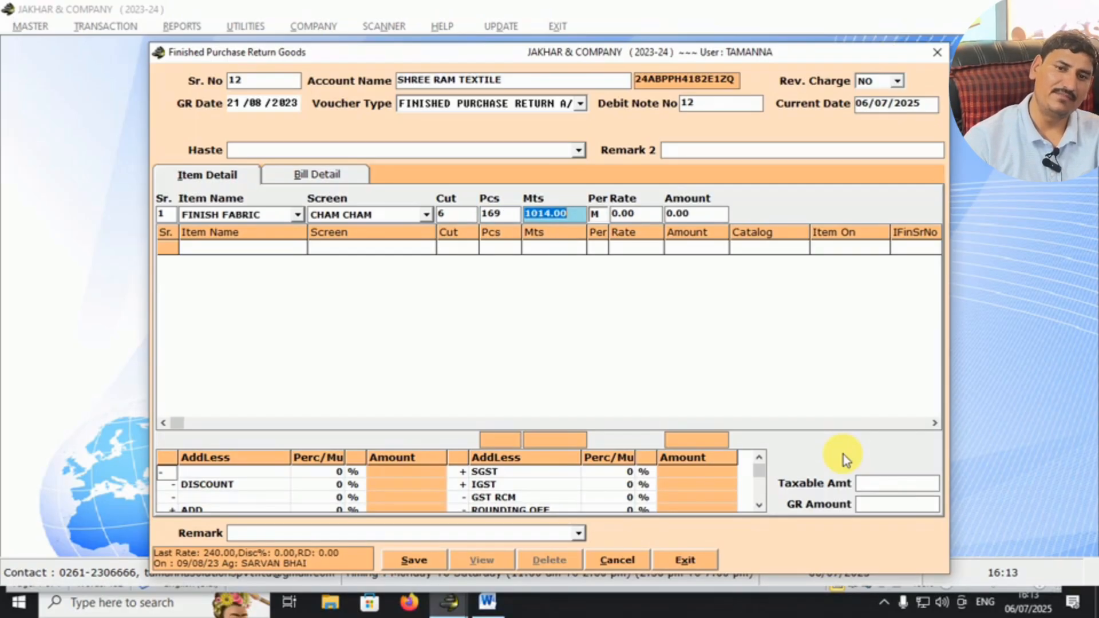
pyautogui.press('Tab')
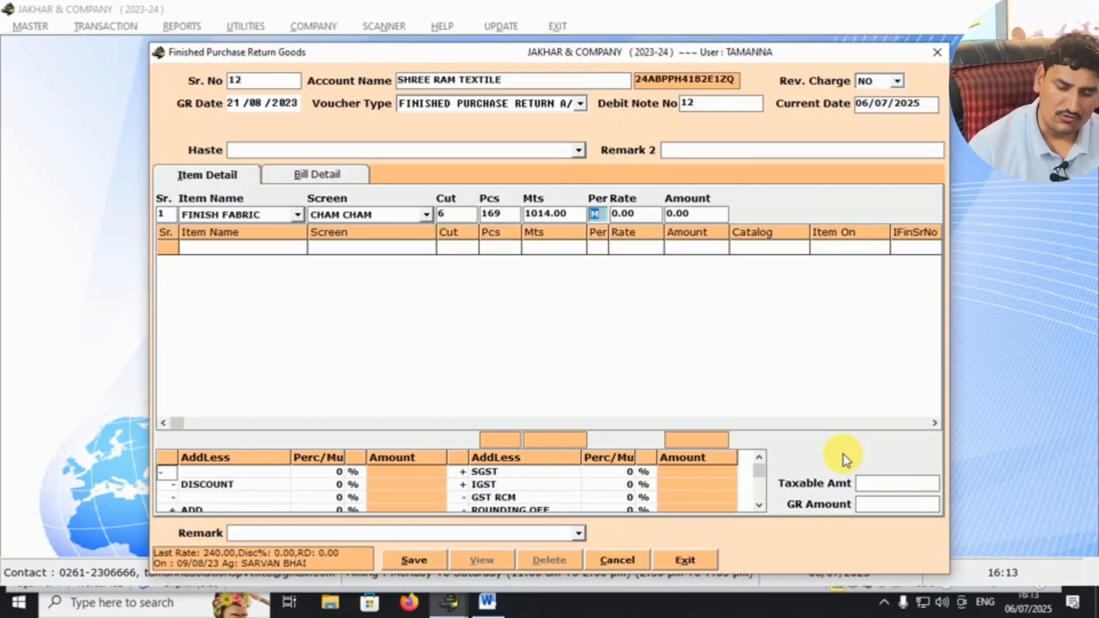
pyautogui.press('Tab')
pyautogui.hotkey('alt', 'Tab')
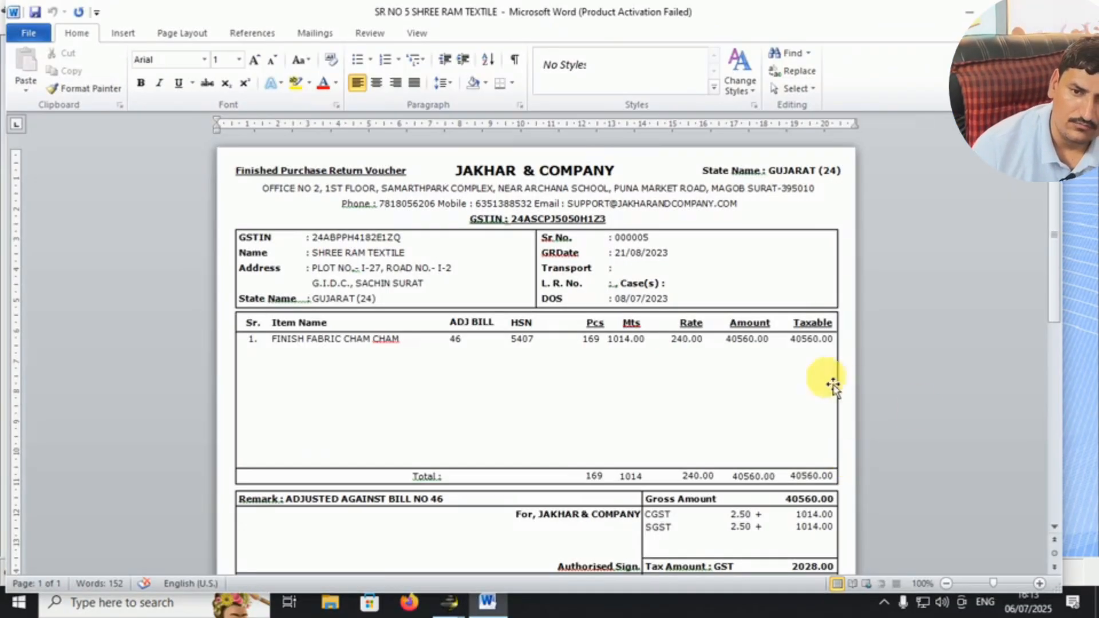
pyautogui.hotkey('alt', 'Tab')
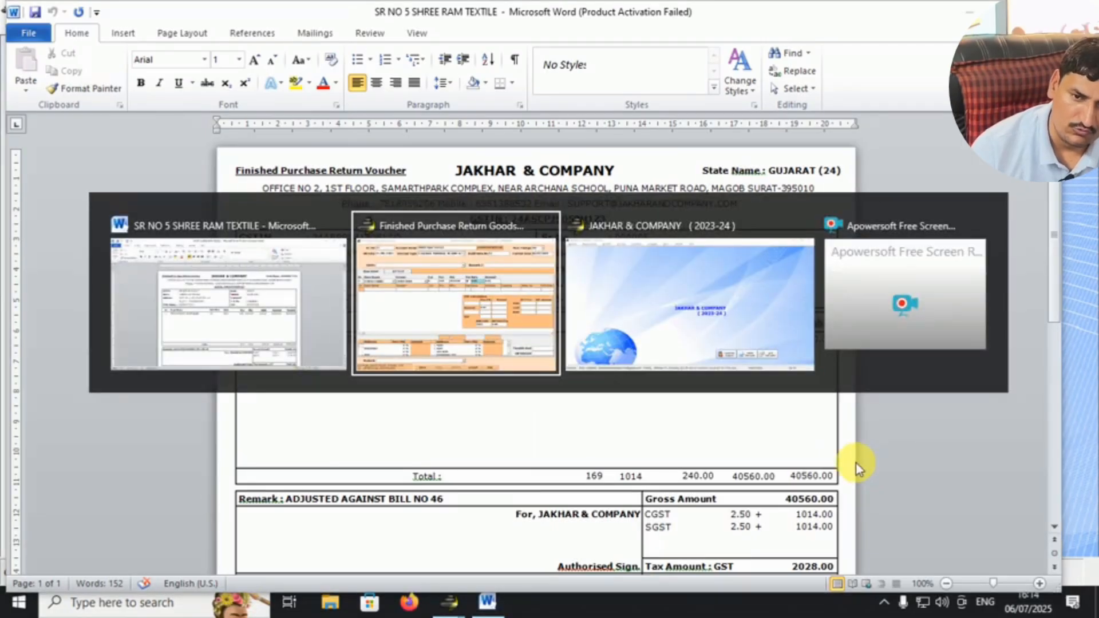
pyautogui.hotkey('shift', 'Tab')
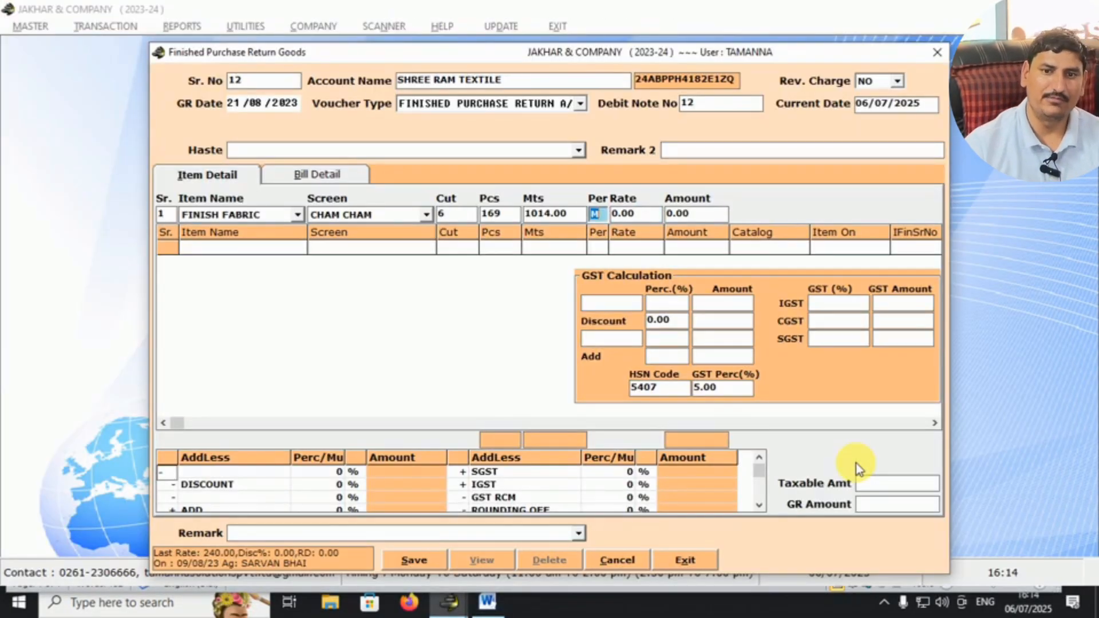
pyautogui.write('P')
pyautogui.press('Tab')
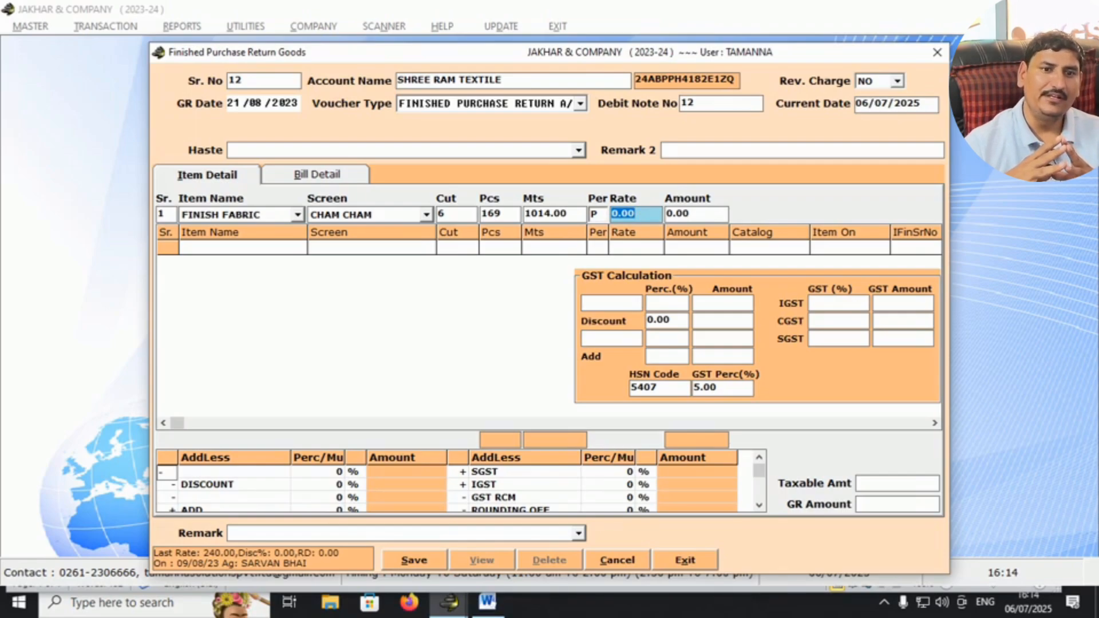
# Step: Set the rate of item row 1 to 240 and compare the item line with the Word voucher
pyautogui.write('24')
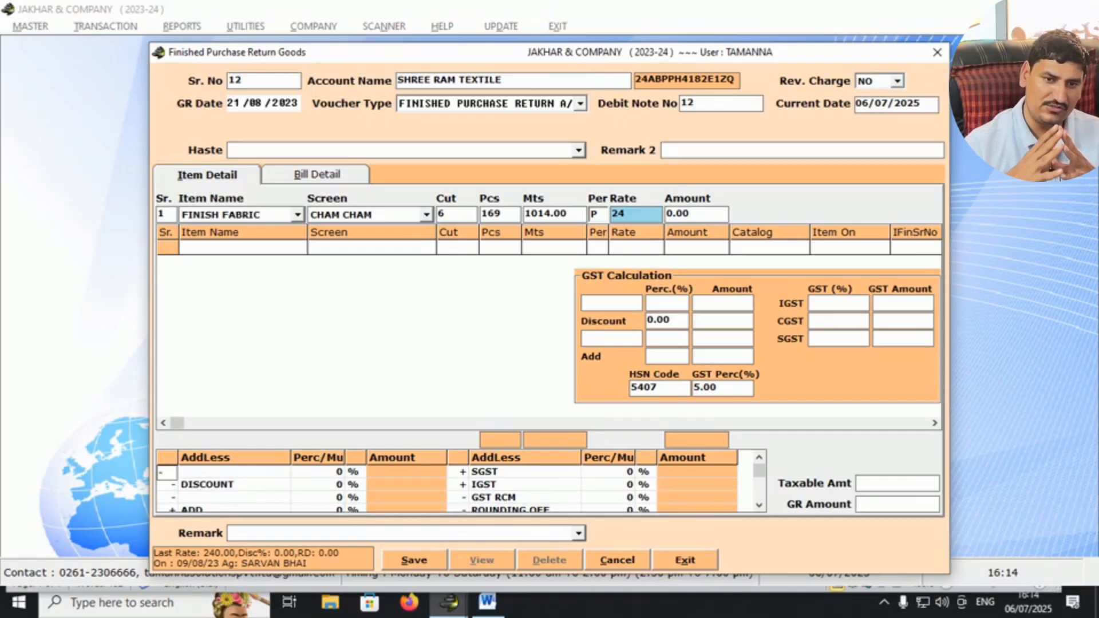
pyautogui.write('0')
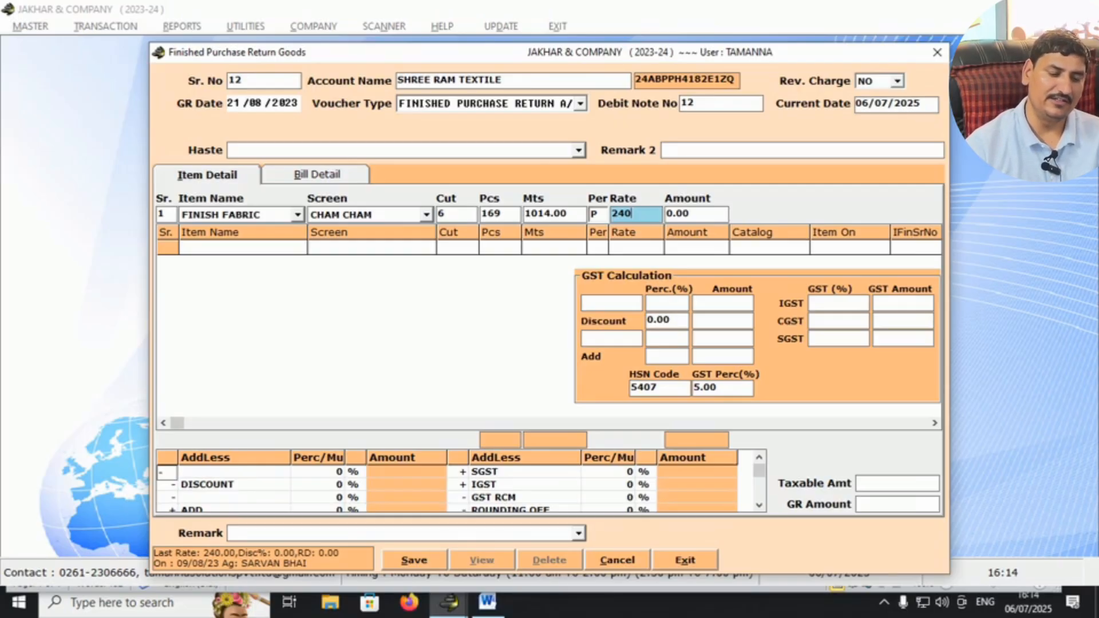
pyautogui.press('Return')
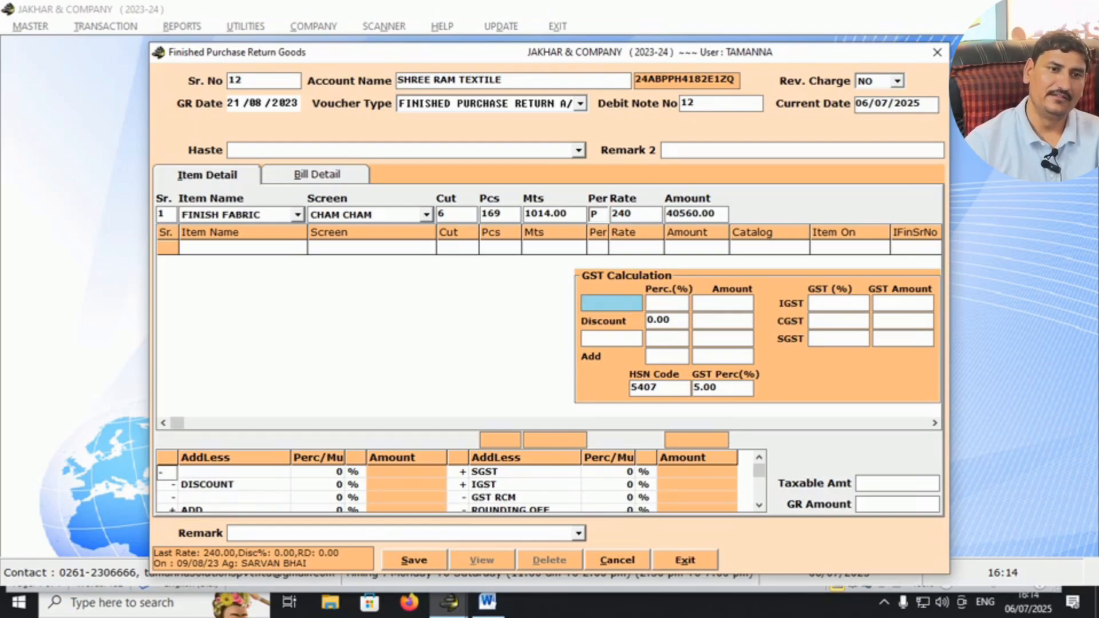
pyautogui.hotkey('alt', 'Tab')
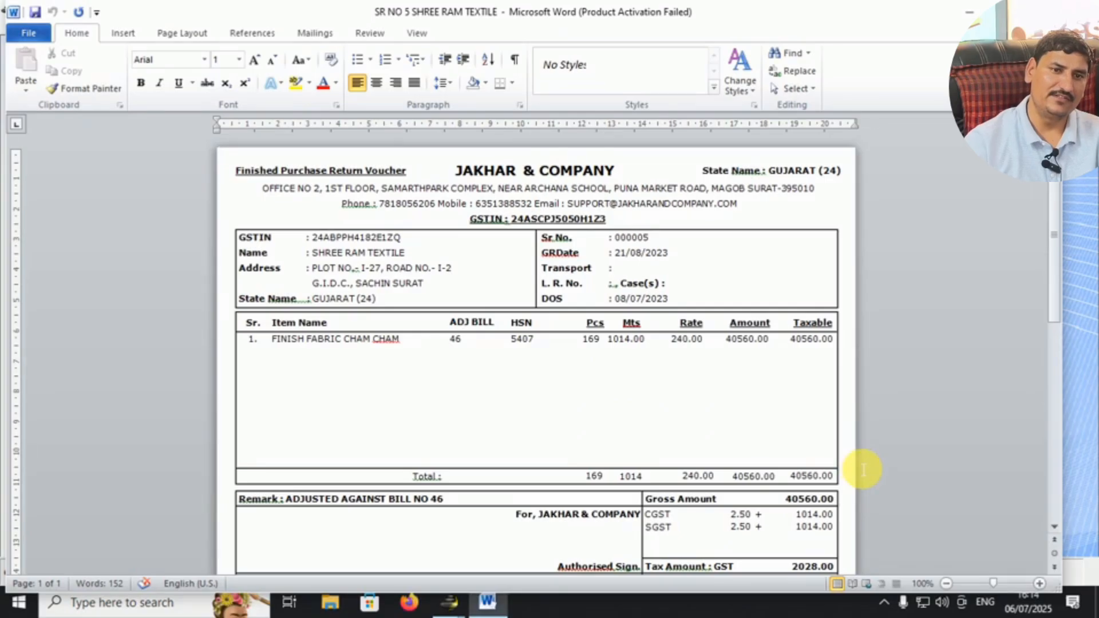
pyautogui.hotkey('alt', 'Tab')
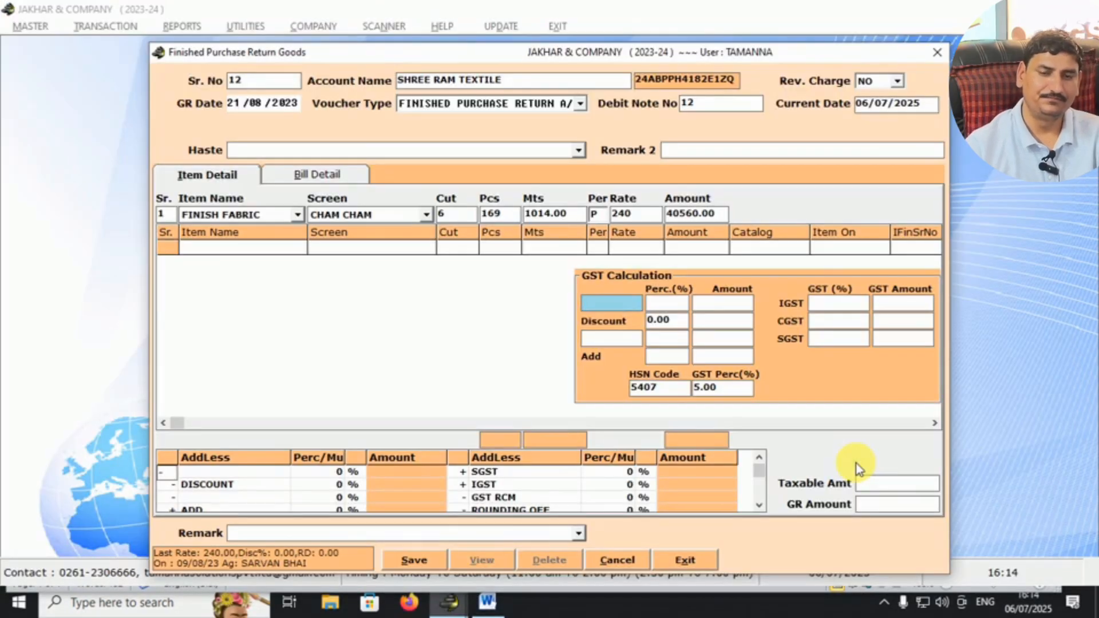
# Step: From the main accounting window, show the bill-wise ledger of SHREE RAM TEXTILE and view its finished purchase bill 46
pyautogui.hotkey('alt', 'Tab')
pyautogui.hotkey('alt', 'Tab')
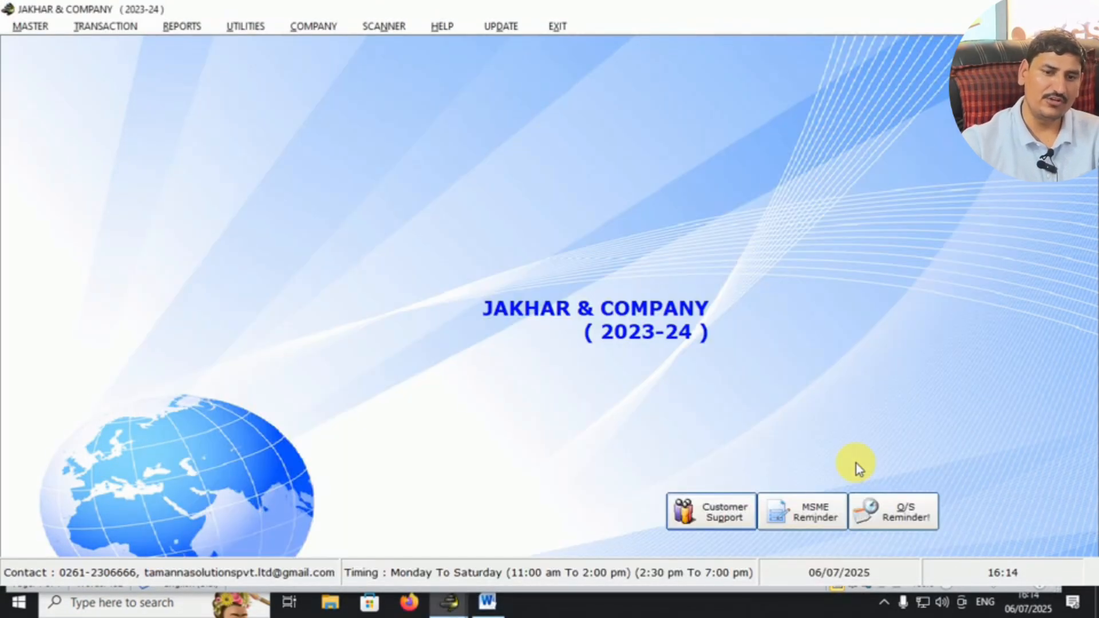
pyautogui.hotkey('ctrl', 'l')
pyautogui.write('SHREE ')
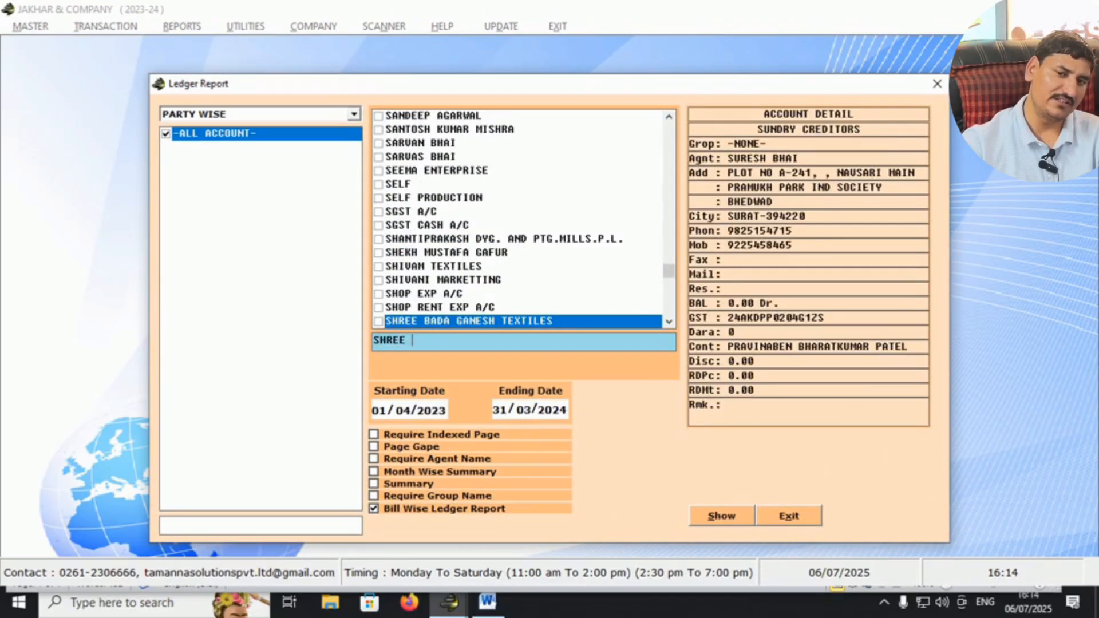
pyautogui.write('RAM')
pyautogui.press('Return')
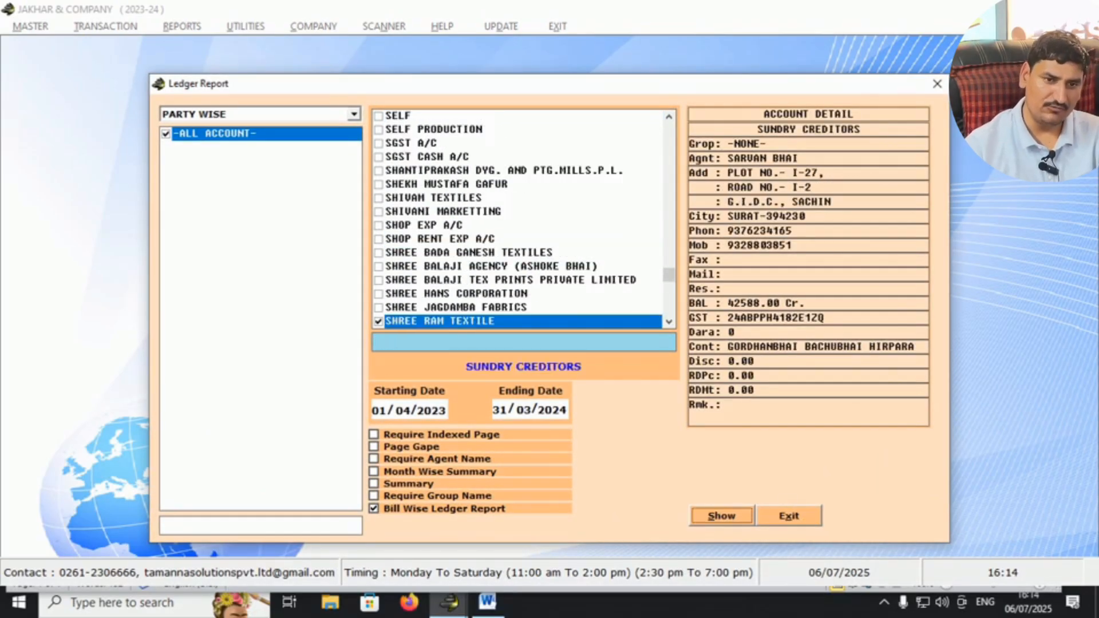
pyautogui.press('Return')
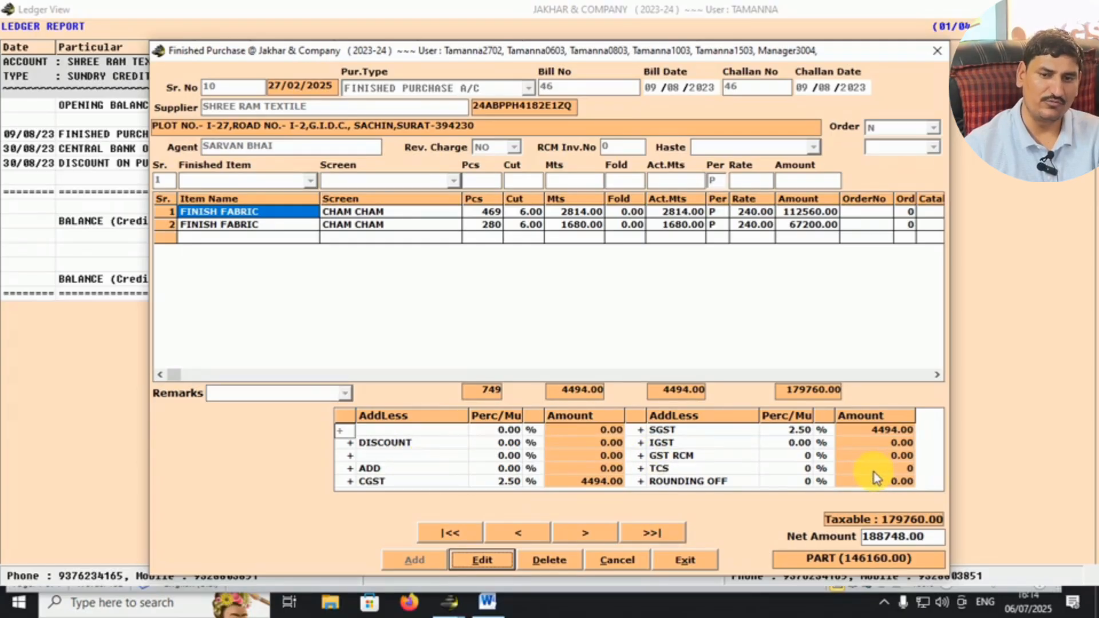
# Step: Return to the Finished Purchase Return Goods entry and keep item row 1's discount at 0.00 with no additions
pyautogui.hotkey('alt', 'Tab')
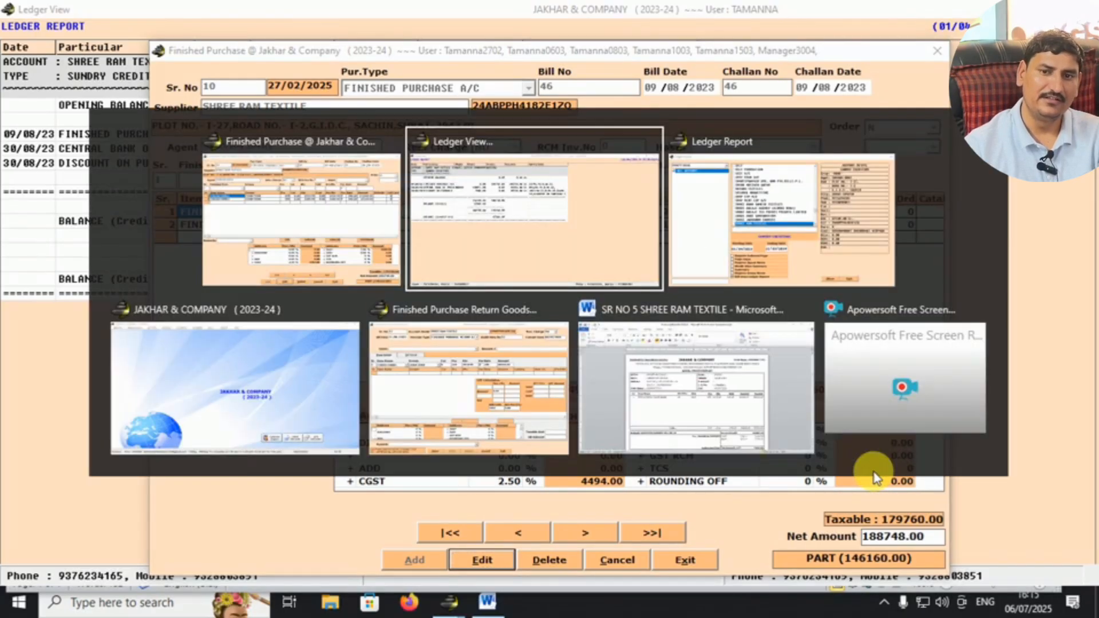
pyautogui.press('Tab')
pyautogui.press('Tab')
pyautogui.press('Tab')
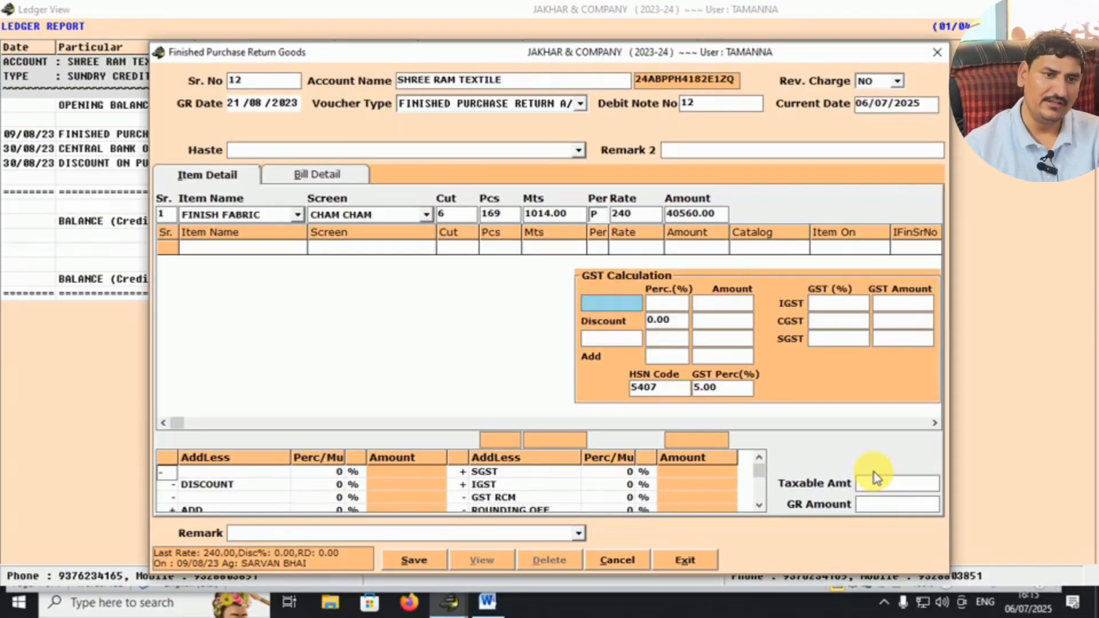
pyautogui.press('Return')
pyautogui.press('Return')
pyautogui.press('Return')
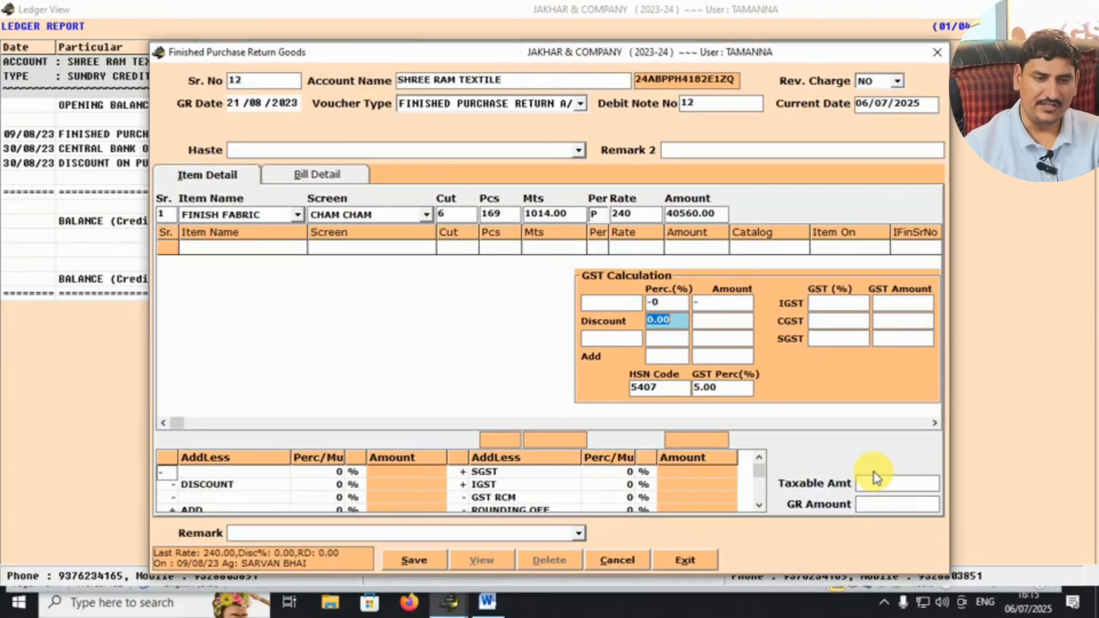
pyautogui.press('Return')
pyautogui.press('Return')
pyautogui.press('Return')
pyautogui.press('Return')
pyautogui.press('Return')
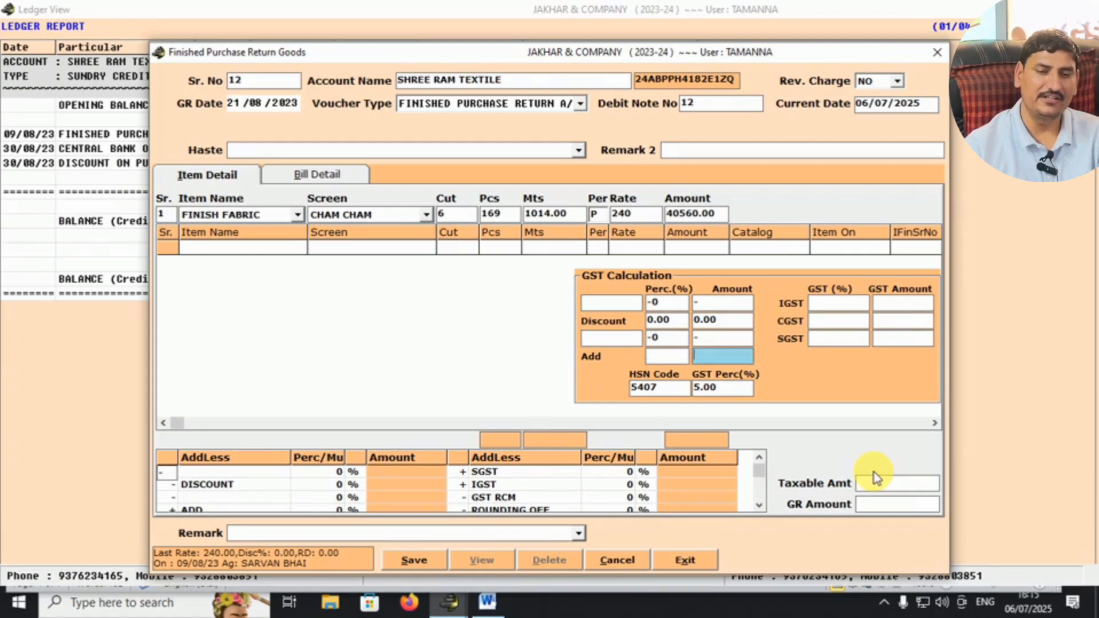
# Step: Accept 5.00% GST to add item row 1 to the list, and end item entry with serial number 0
pyautogui.press('Return')
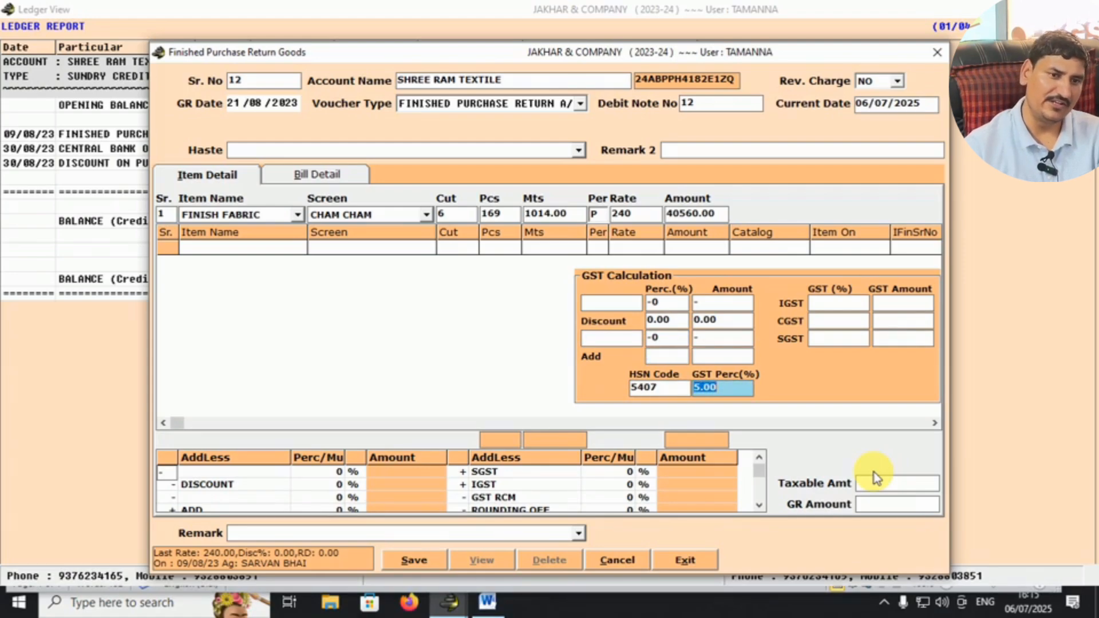
pyautogui.press('Return')
pyautogui.press('Return')
pyautogui.press('Return')
pyautogui.press('Return')
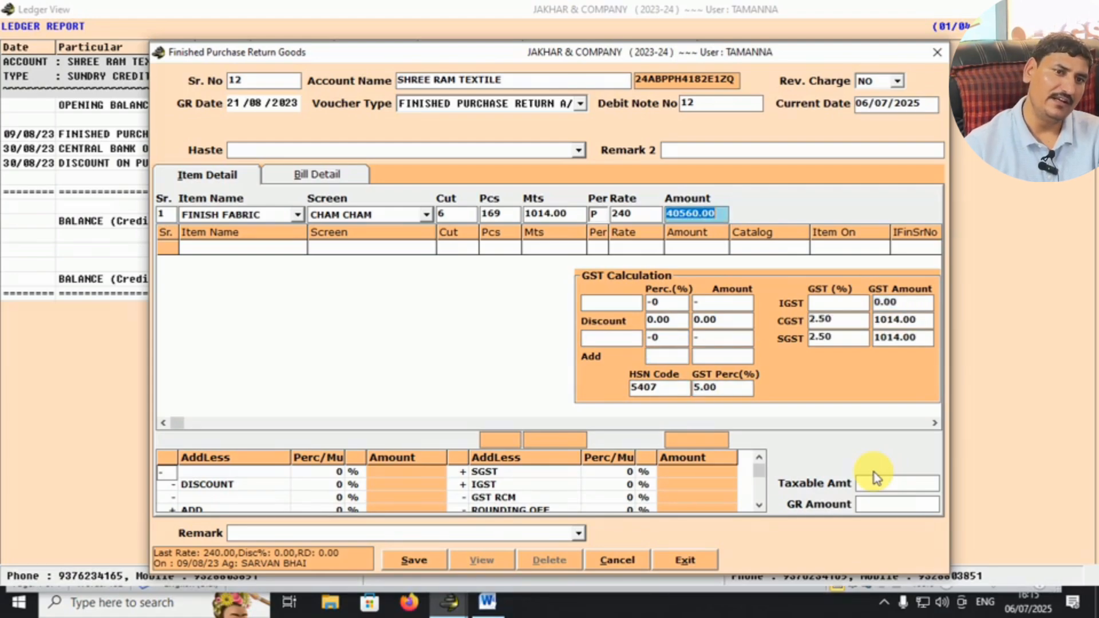
pyautogui.press('Return')
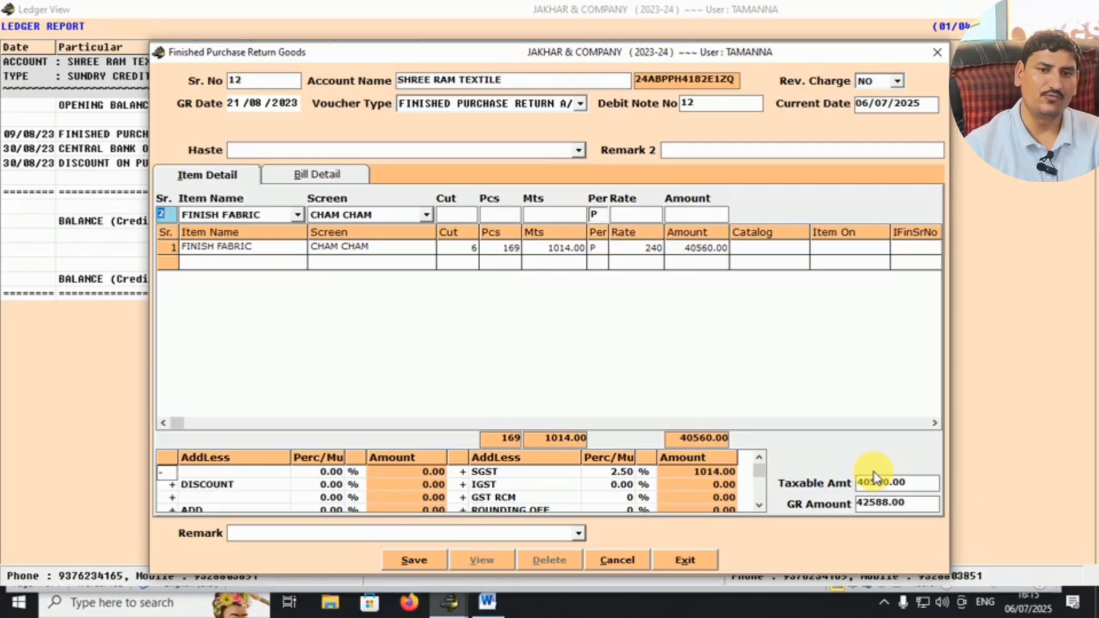
pyautogui.write('0')
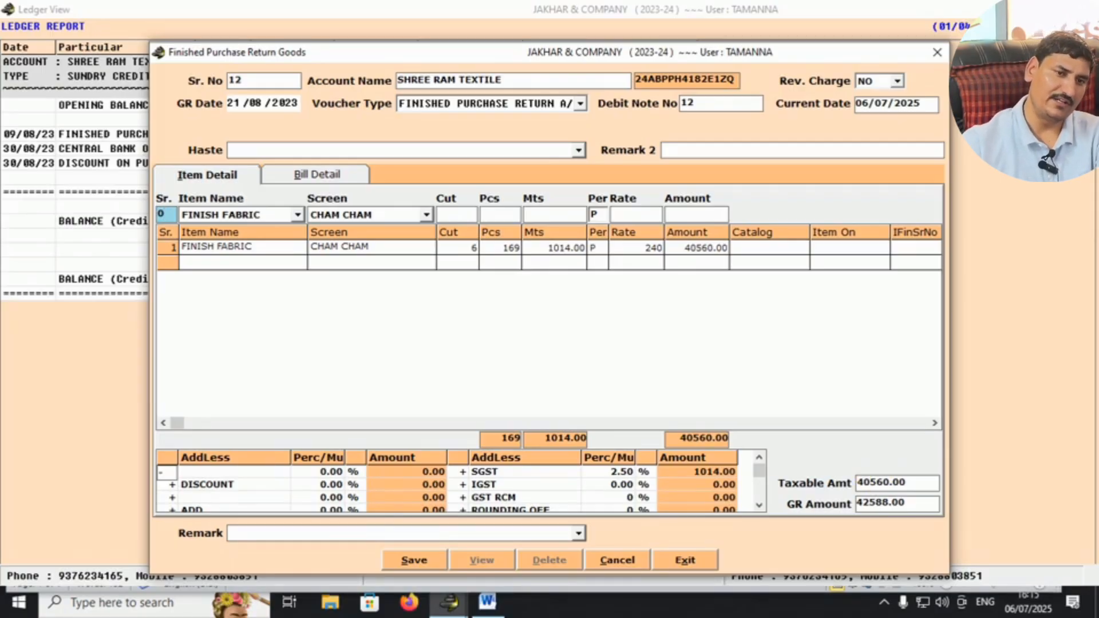
pyautogui.press('Return')
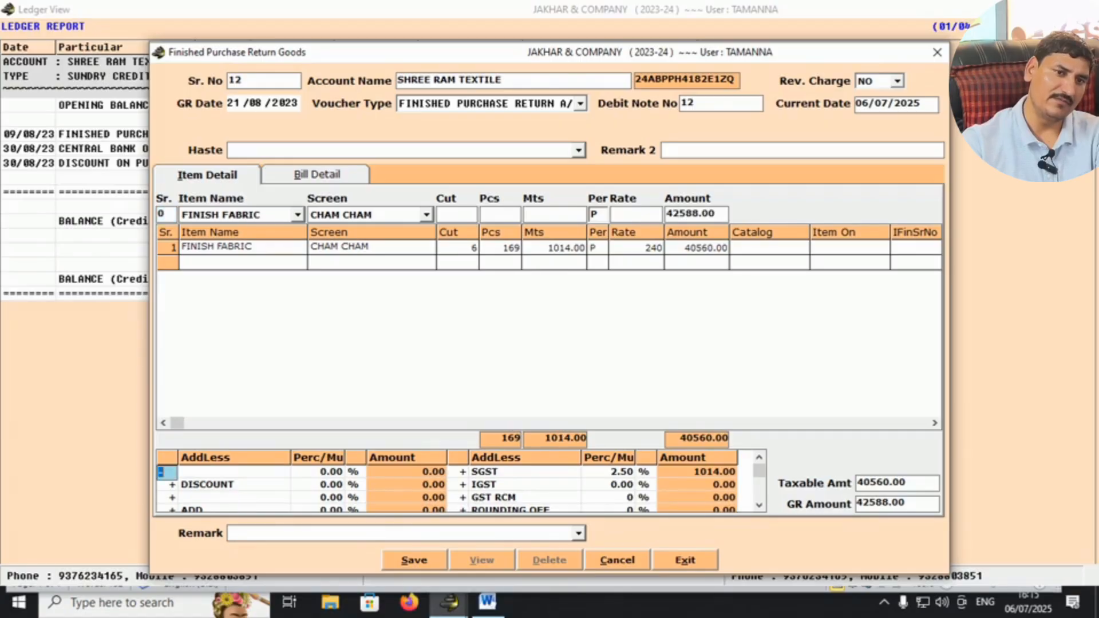
# Step: Keep the return voucher's discount, addition and tax lines as they are and proceed to adjusting the bill
pyautogui.press('Return')
pyautogui.press('Return')
pyautogui.press('Return')
pyautogui.press('Return')
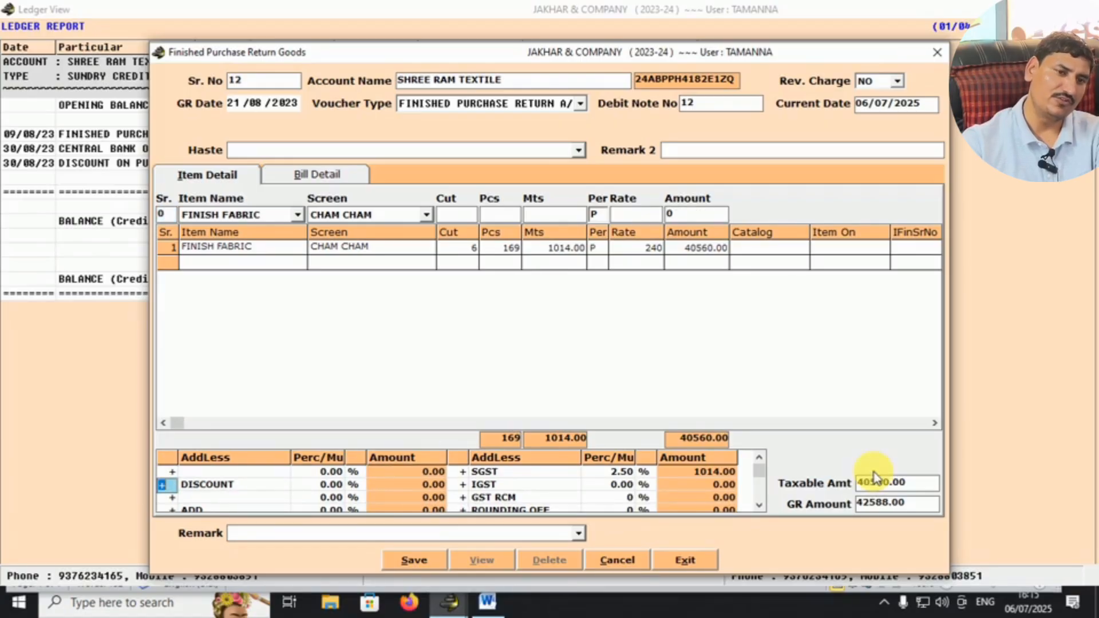
pyautogui.press('Return')
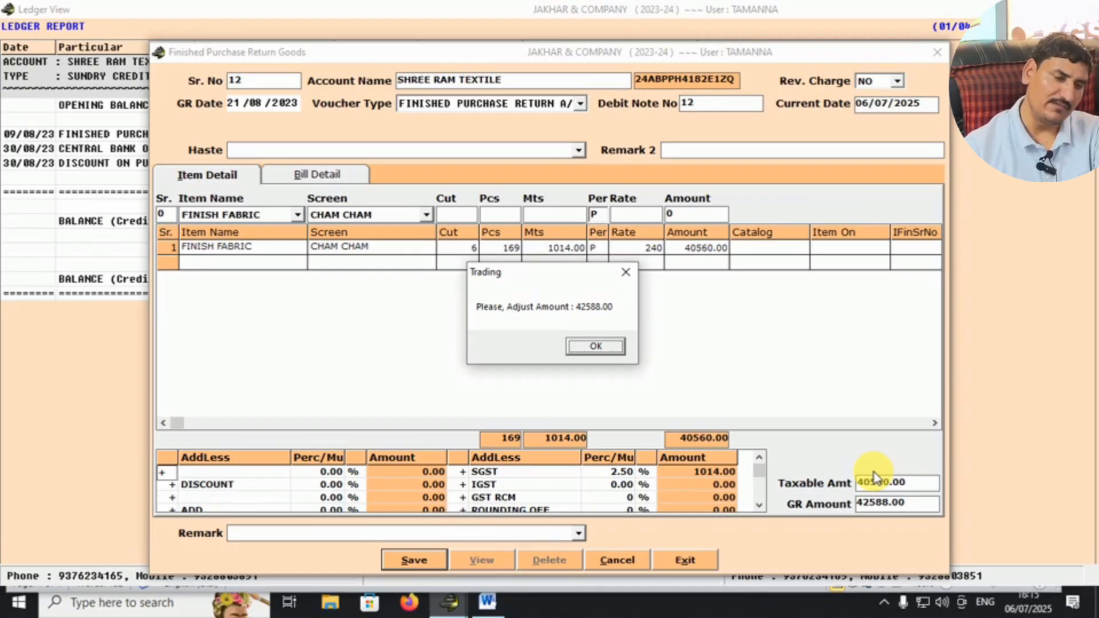
pyautogui.press('Return')
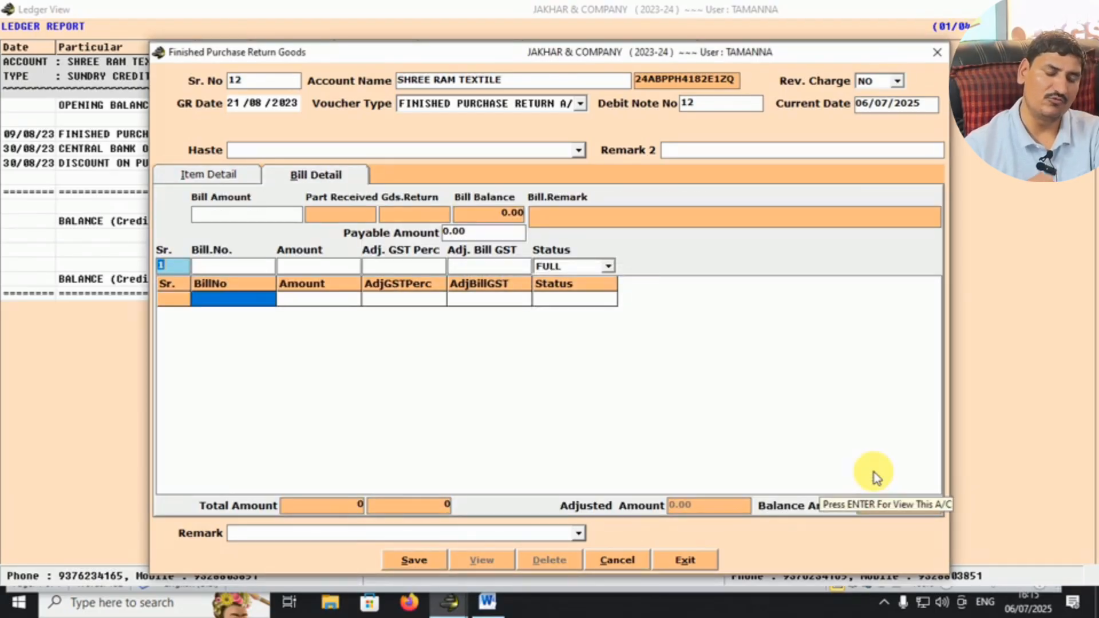
# Step: Select bill 46 as the first bill to adjust and keep its bill amount of 179760.00
pyautogui.click(205, 178)
pyautogui.click(316, 174)
pyautogui.click(172, 267)
pyautogui.press('Return')
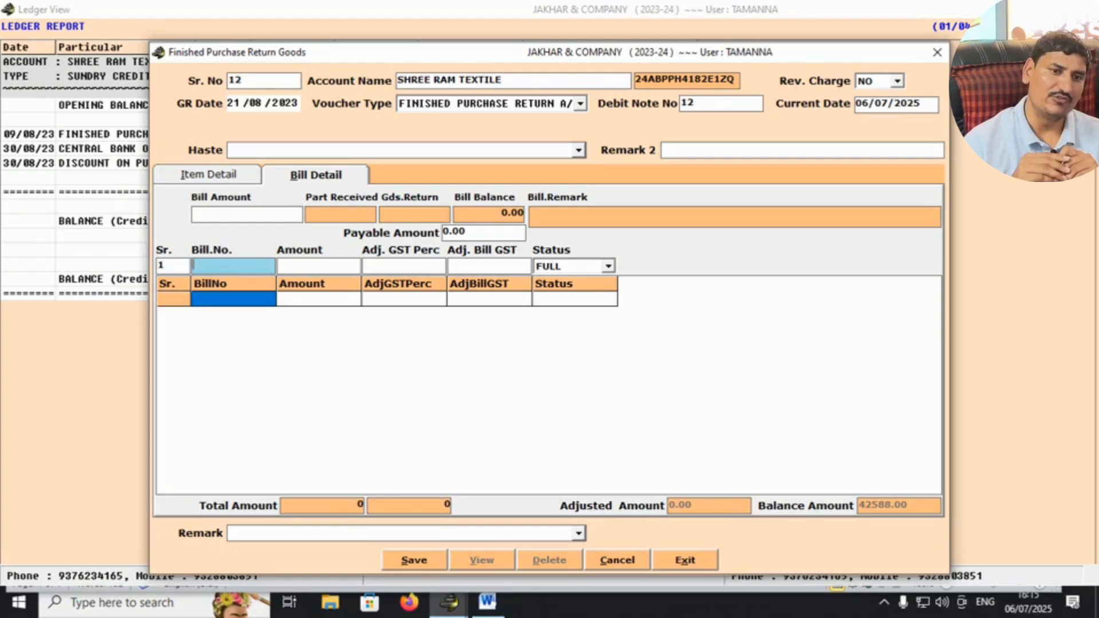
pyautogui.write('46')
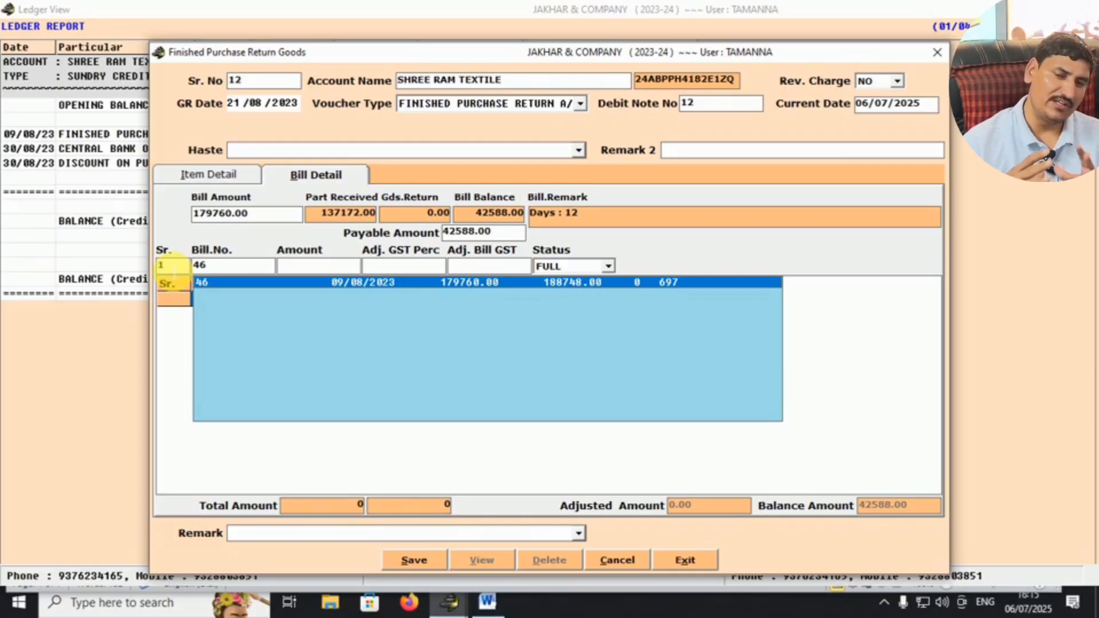
pyautogui.press('Return')
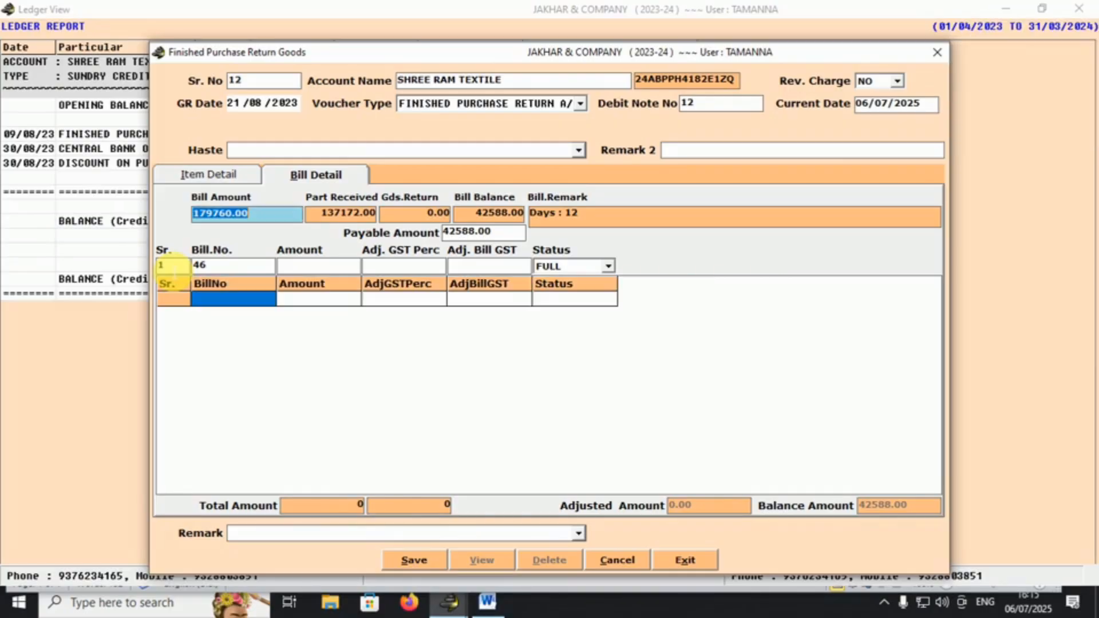
pyautogui.press('Return')
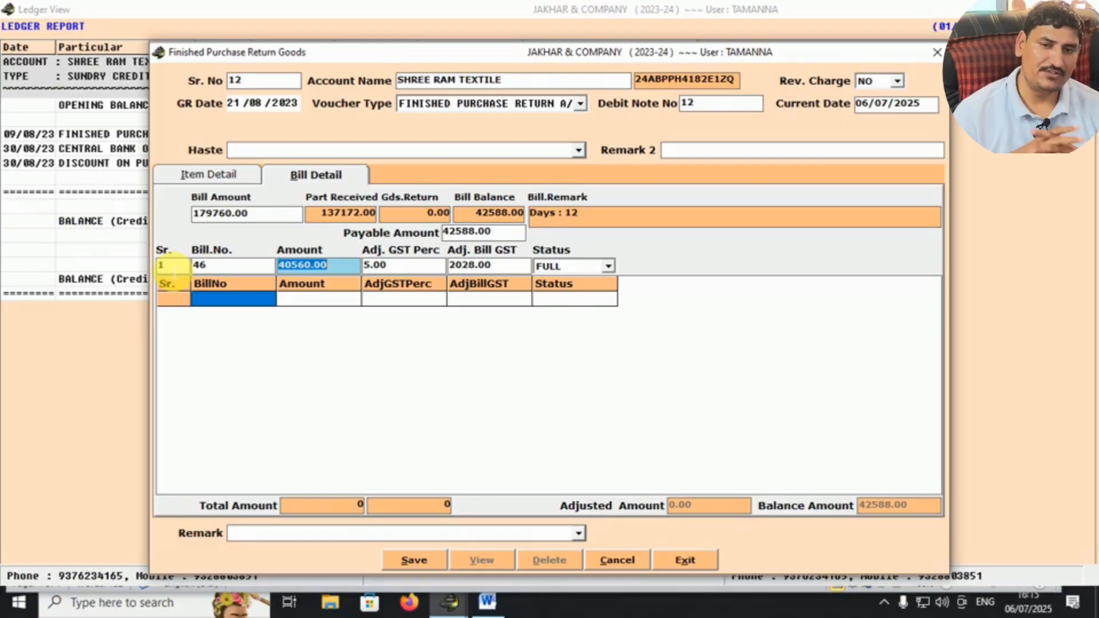
# Step: Accept the adjustment amount of 40560.00 with 5.00% GST of 2028.00 for bill 46
pyautogui.press('Return')
pyautogui.press('Return')
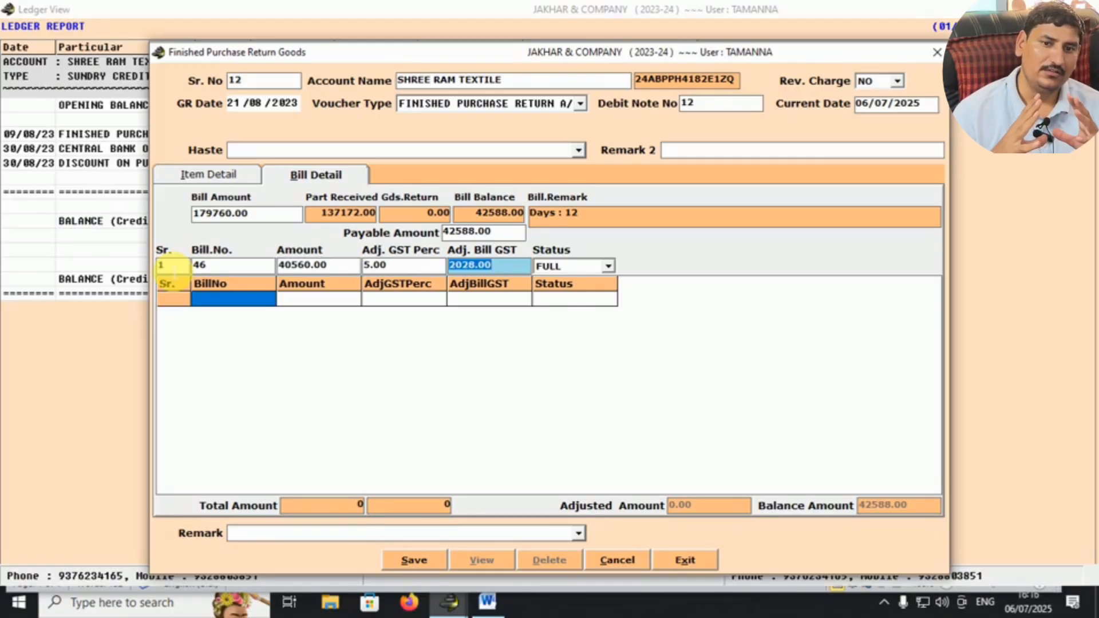
pyautogui.press('Return')
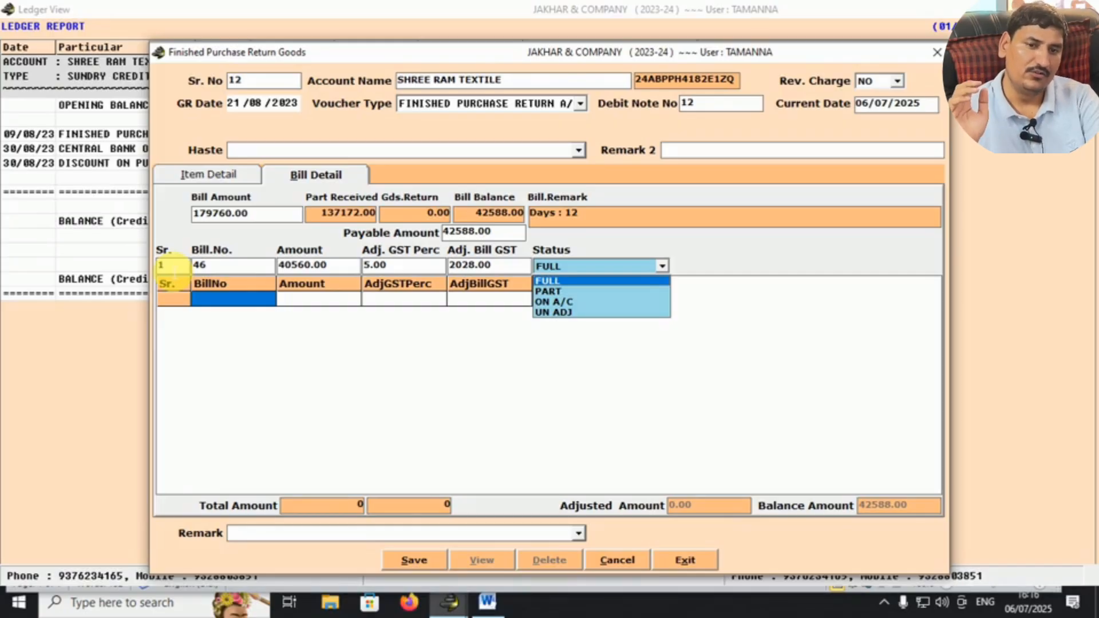
pyautogui.press('F9')
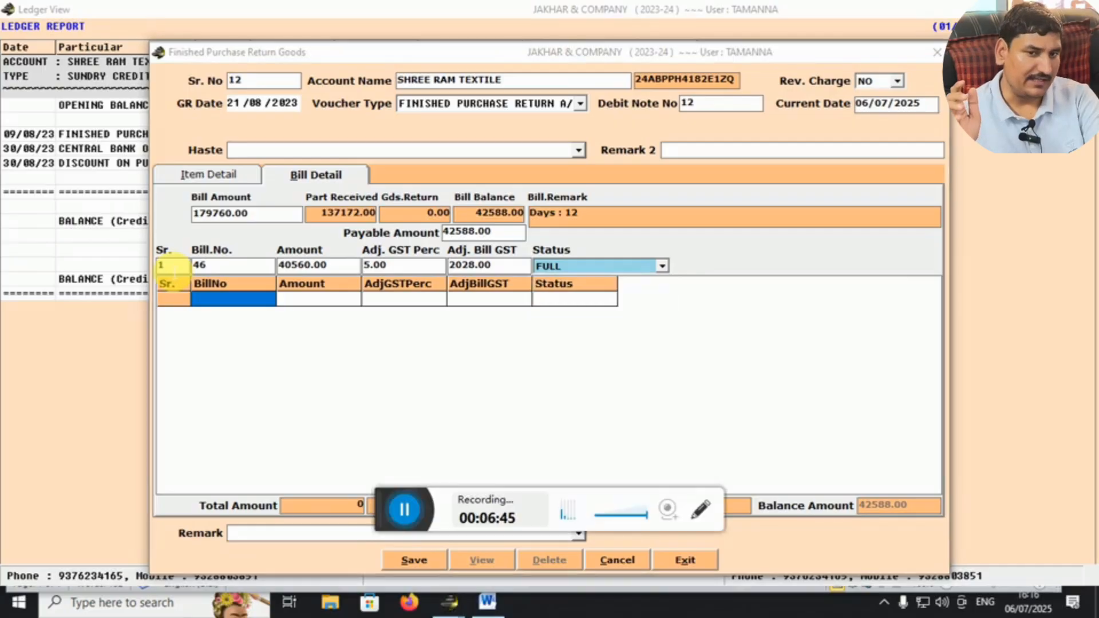
pyautogui.click(395, 511)
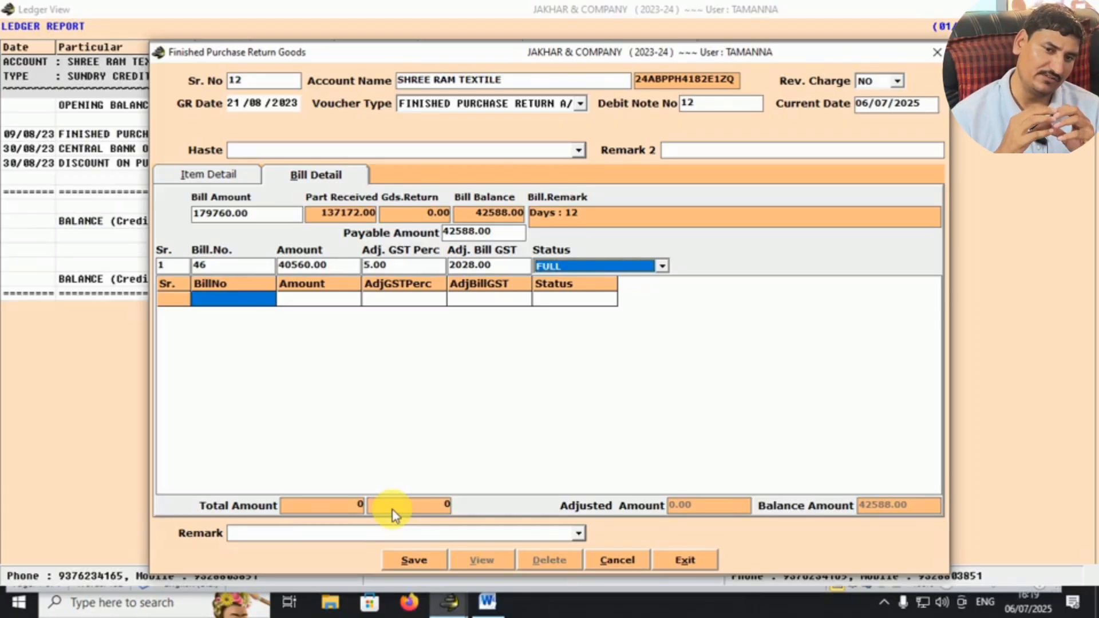
pyautogui.click(624, 268)
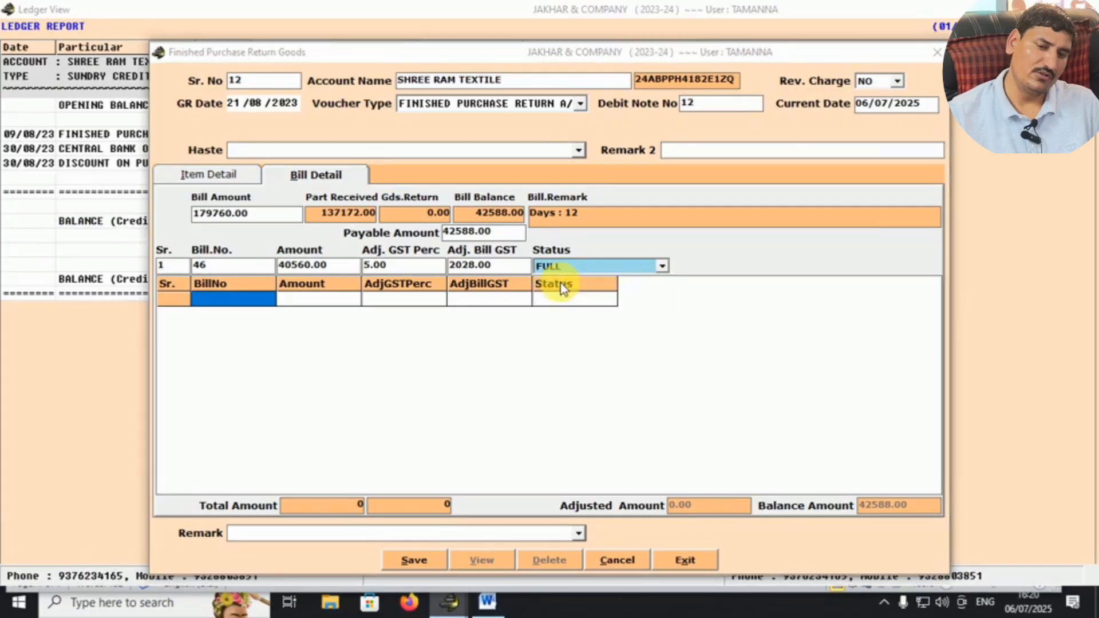
# Step: Check the closing balance in the SHREE RAM TEXTILE ledger and return to the bill adjustment
pyautogui.hotkey('alt', 'Tab')
pyautogui.press('Tab')
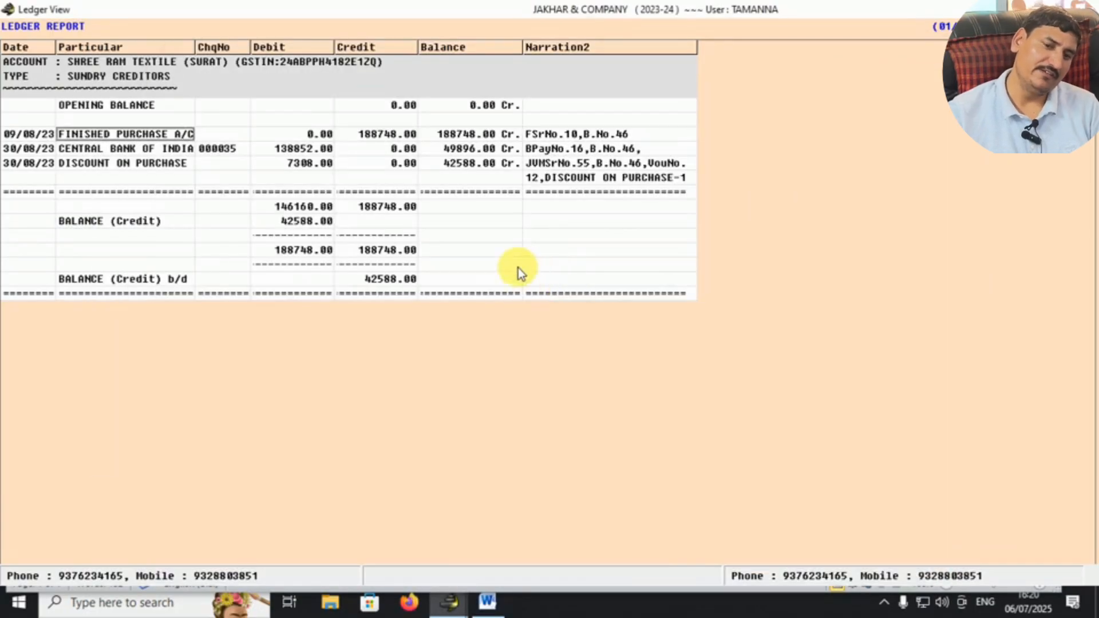
pyautogui.click(379, 278)
pyautogui.hotkey('alt', 'Tab')
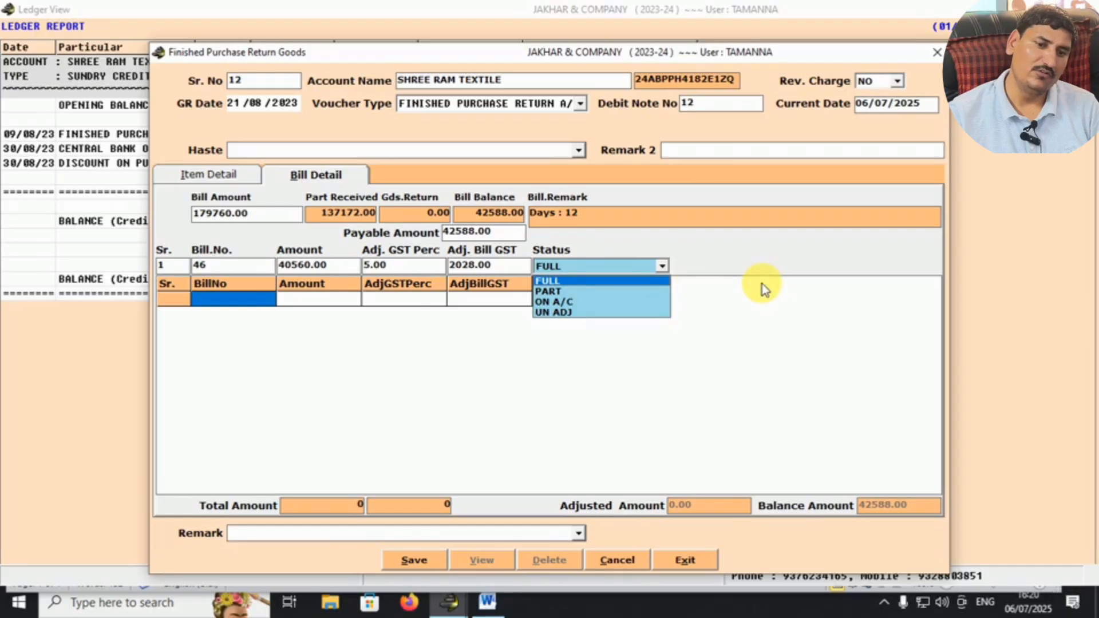
# Step: Adjust bill 46 with status FULL, end bill entry with serial number 0 and leave the remark blank
pyautogui.press('Return')
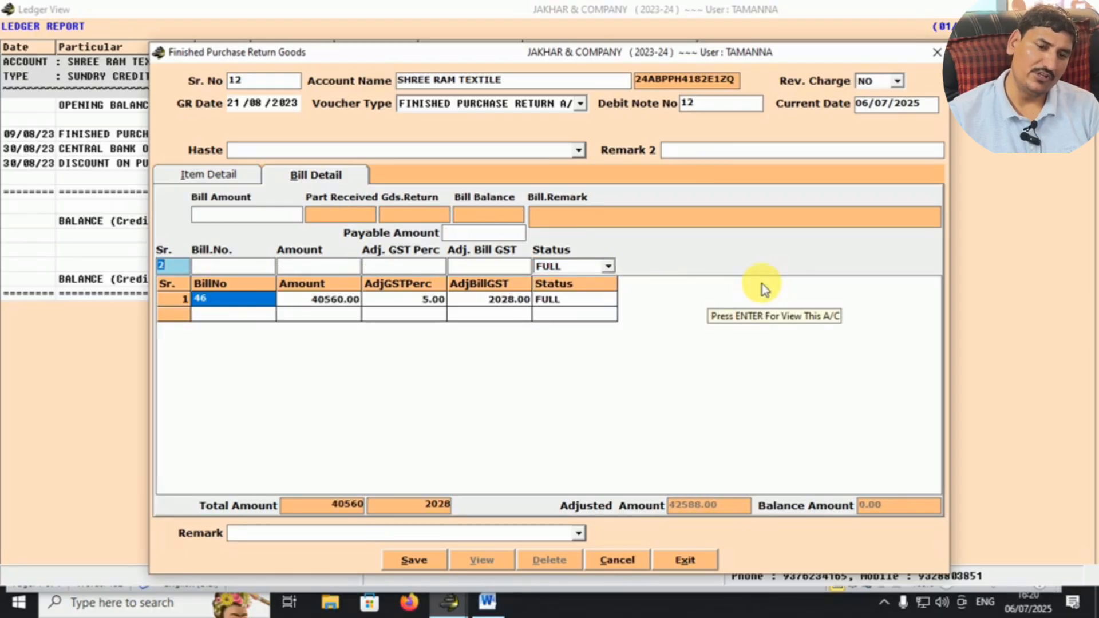
pyautogui.write('0')
pyautogui.press('Return')
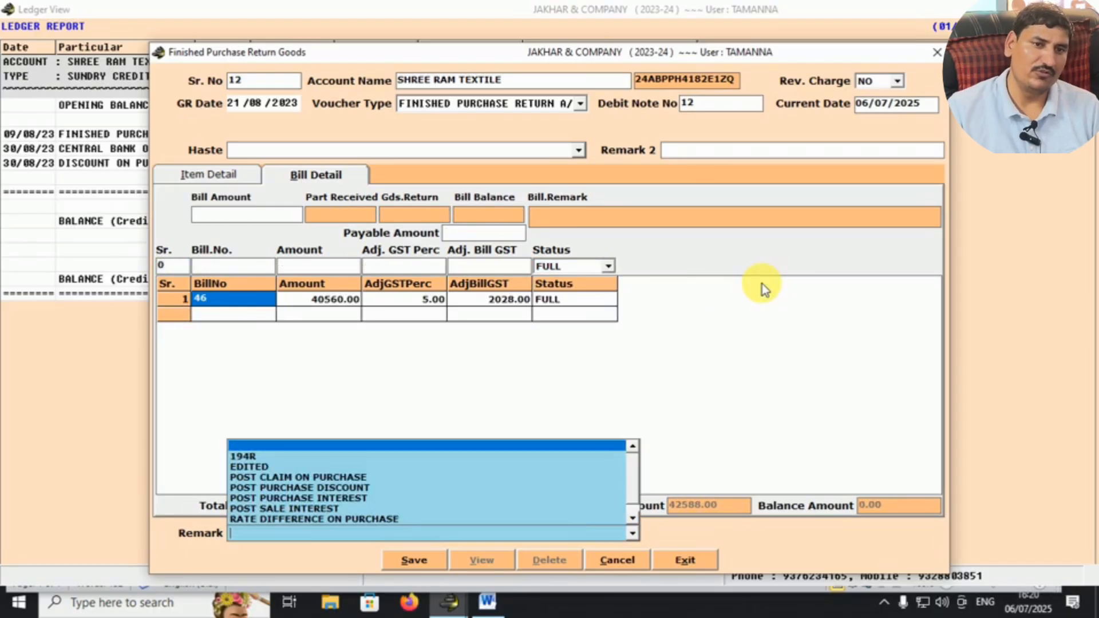
pyautogui.press('Return')
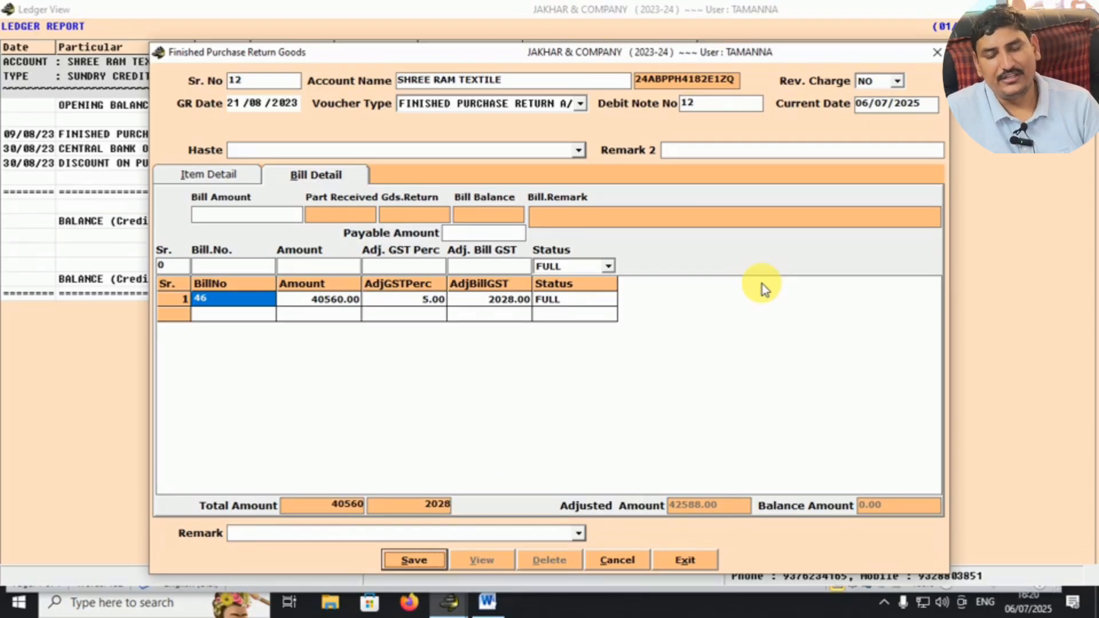
# Step: Save the purchase return voucher, open its print options and close them without printing
pyautogui.click(416, 564)
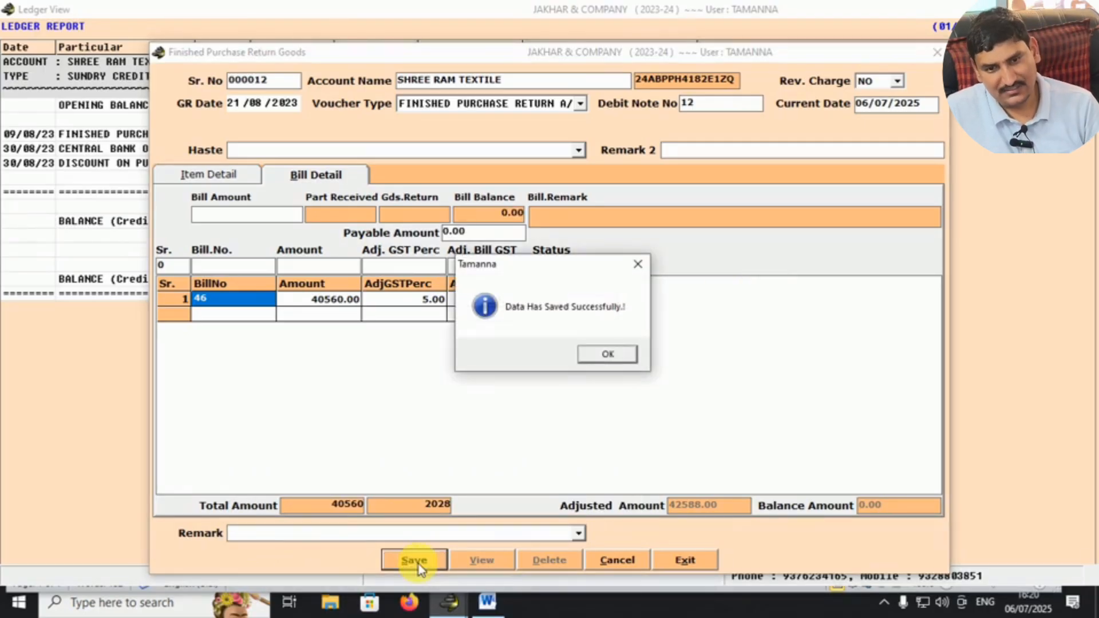
pyautogui.press('Return')
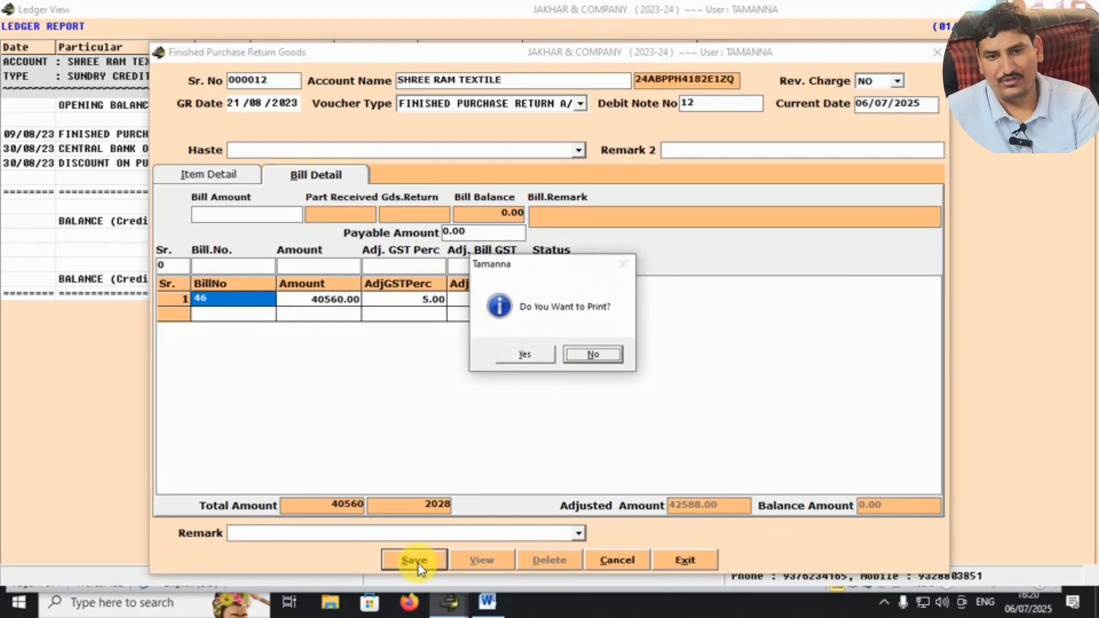
pyautogui.press('Left')
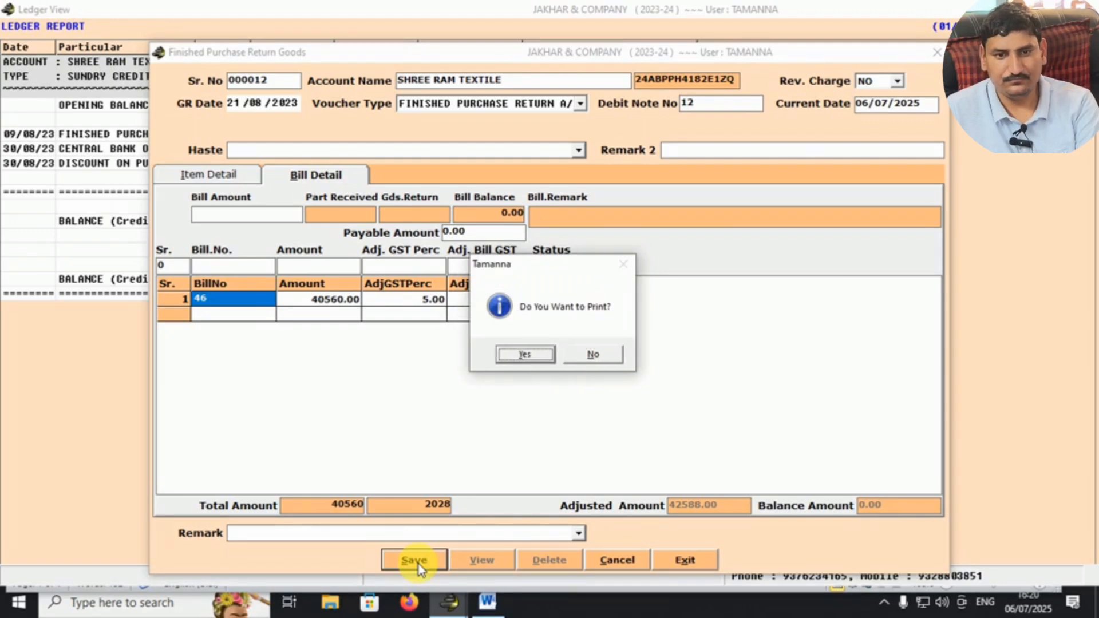
pyautogui.press('Return')
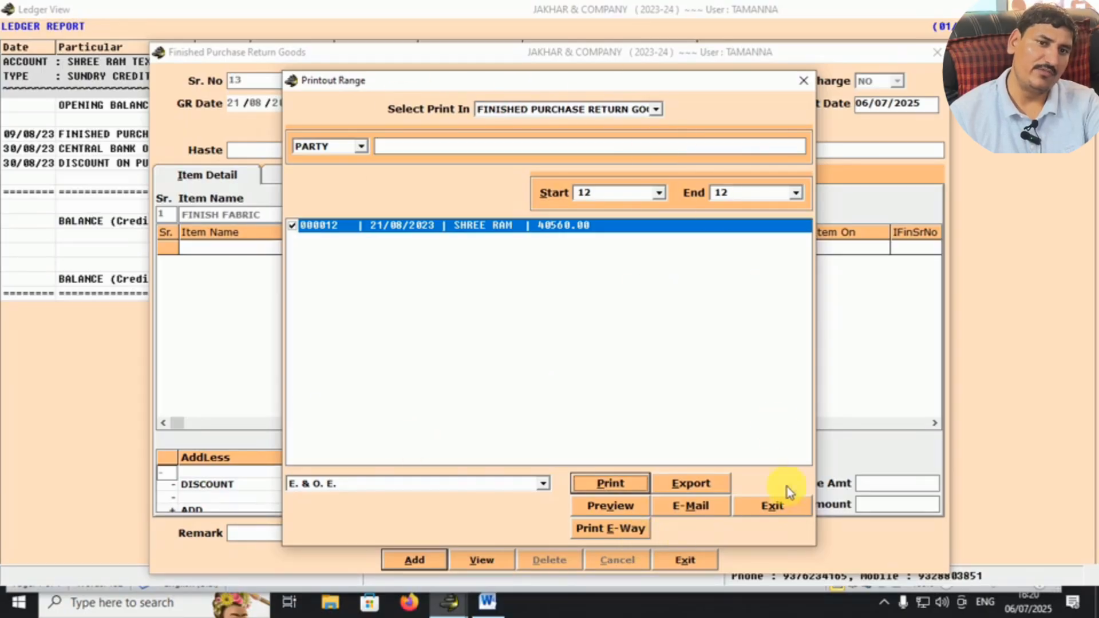
pyautogui.click(781, 510)
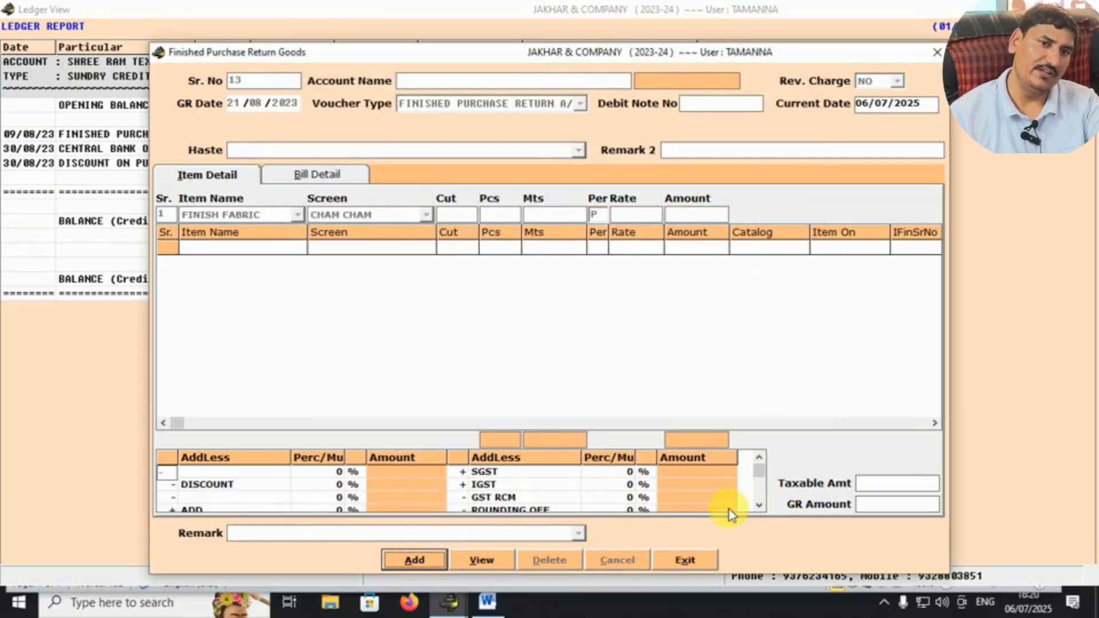
# Step: View saved purchase return voucher 12 and decline printing it
pyautogui.click(483, 562)
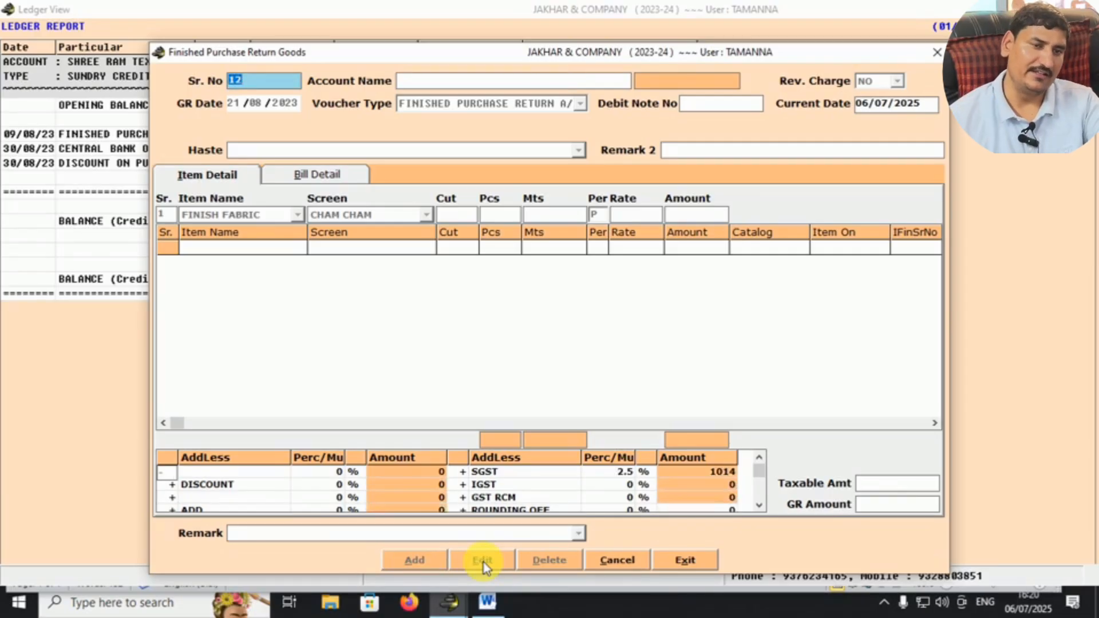
pyautogui.press('Return')
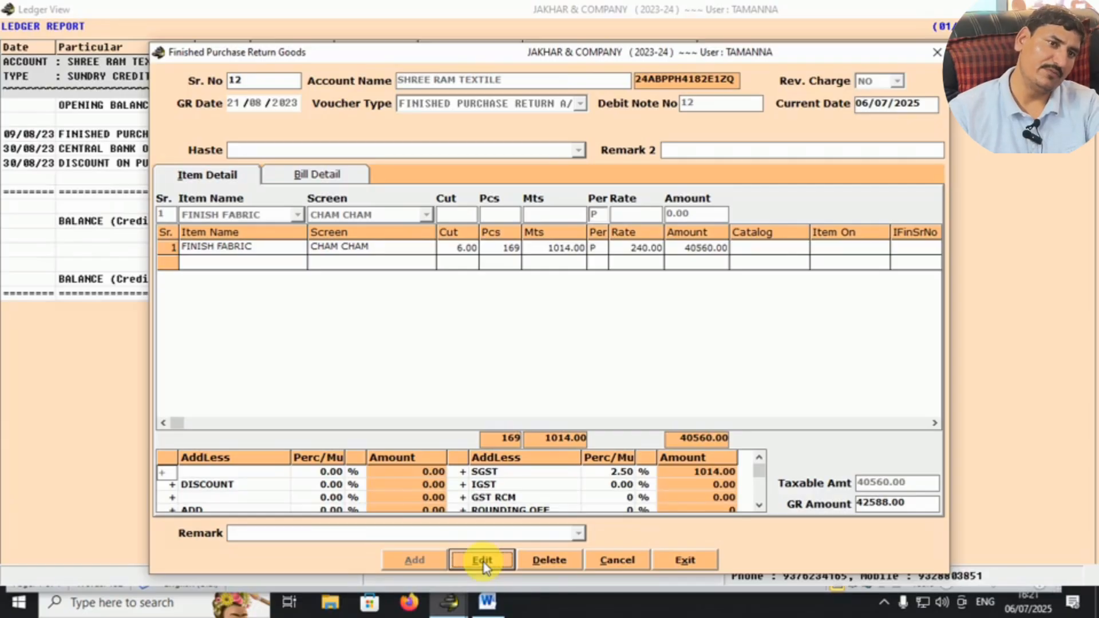
pyautogui.click(483, 562)
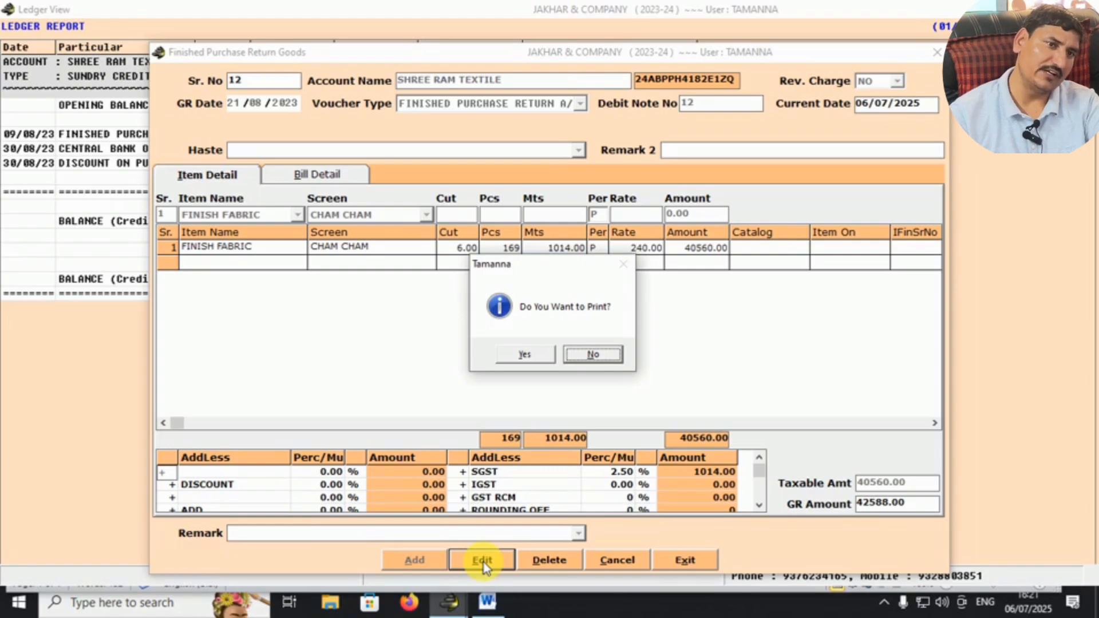
pyautogui.press('Return')
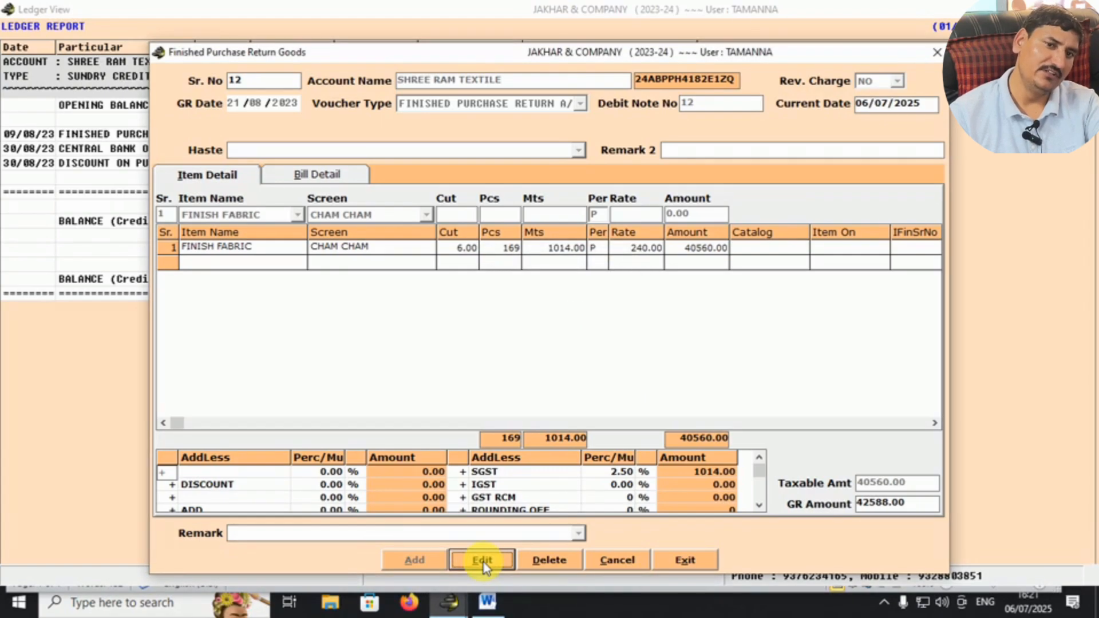
# Step: Close the return and purchase windows and show the bill-wise ledger of SHREE RAM TEXTILE again
pyautogui.hotkey('alt', 'x')
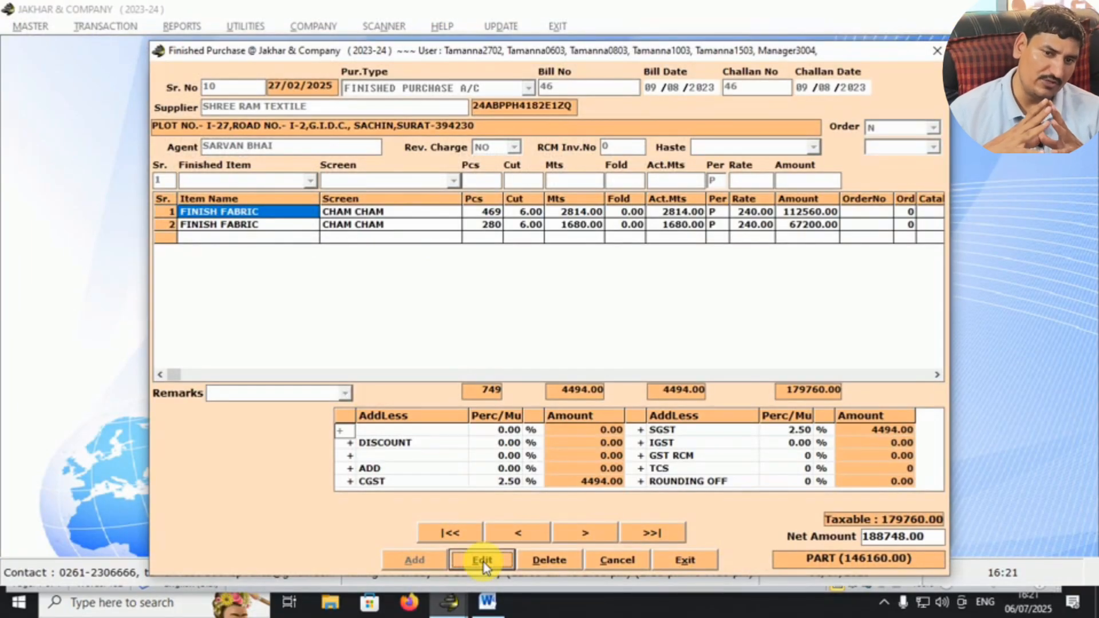
pyautogui.hotkey('alt', 'x')
pyautogui.press('Return')
pyautogui.press('Up')
pyautogui.press('Down')
pyautogui.press('space')
pyautogui.press('Return')
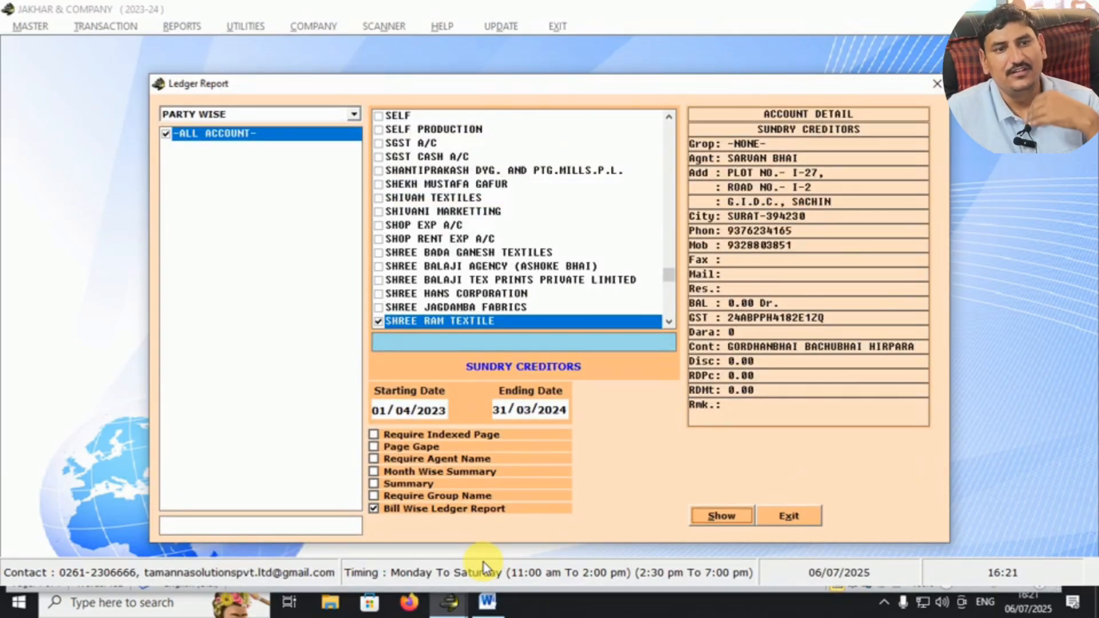
pyautogui.press('Return')
# Step: Examine the purchase return, payment and discount entries for bill 46 and the running balance in the ledger
pyautogui.press('Down')
pyautogui.press('Down')
pyautogui.press('Down')
pyautogui.press('Down')
pyautogui.press('Right')
pyautogui.press('Right')
pyautogui.press('Right')
pyautogui.press('Right')
pyautogui.press('Up')
pyautogui.press('Right')
pyautogui.press('Up')
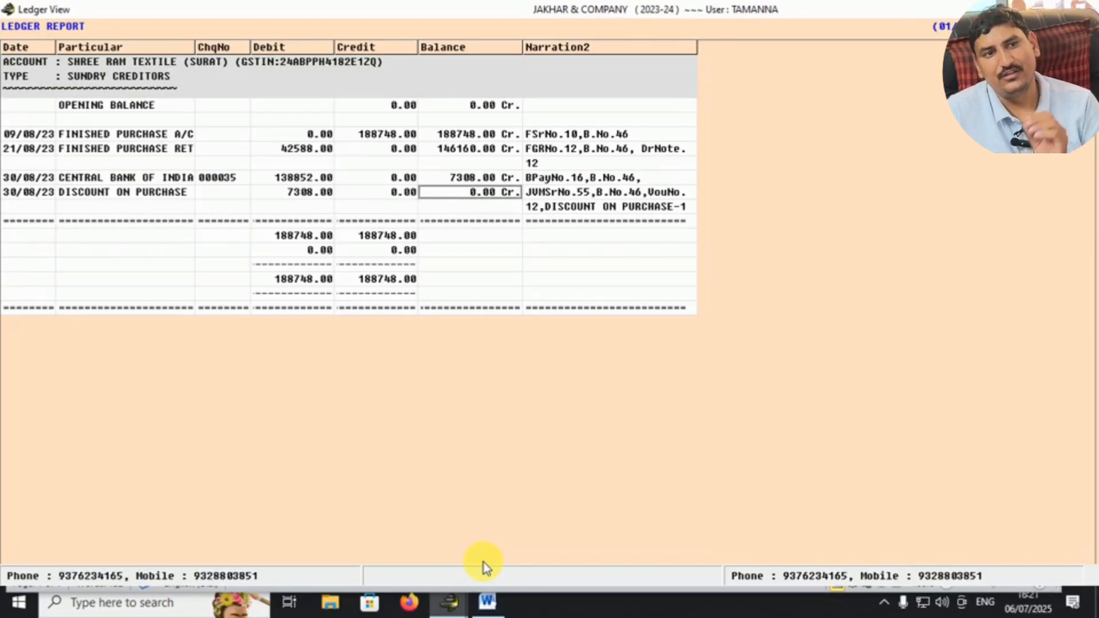
pyautogui.press('Left')
pyautogui.press('Right')
pyautogui.press('Left')
pyautogui.press('Left')
pyautogui.press('Up')
pyautogui.press('Up')
pyautogui.press('Up')
pyautogui.press('Right')
pyautogui.press('Up')
pyautogui.press('Left')
pyautogui.press('Down')
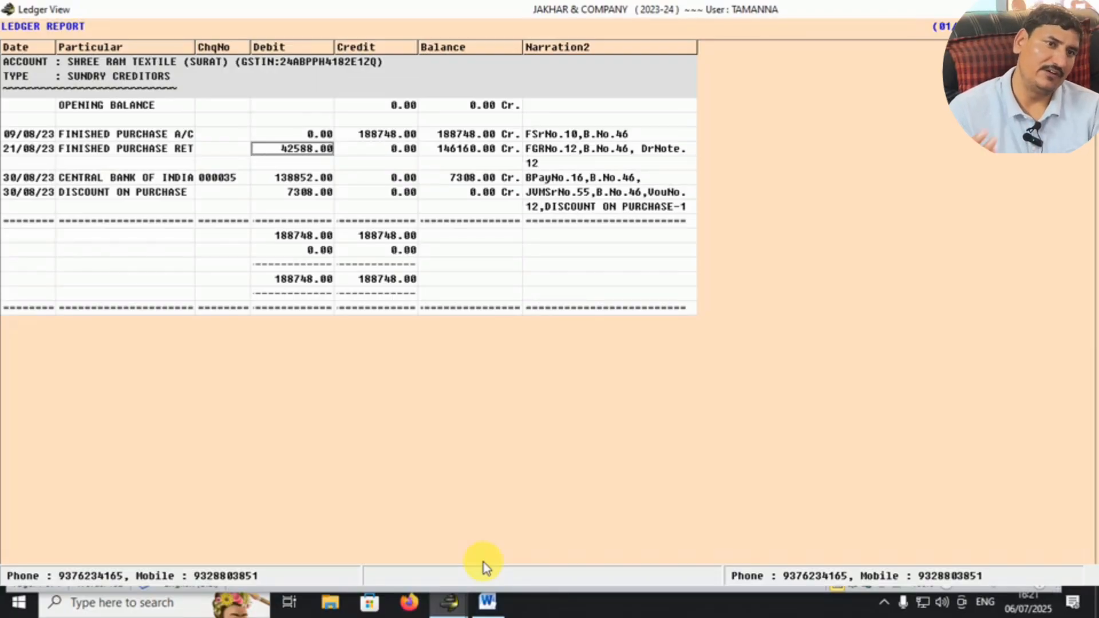
# Step: Reopen the SHREE RAM TEXTILE ledger and show its outstanding report for all purchase and charge types
pyautogui.press('Escape')
pyautogui.press('Return')
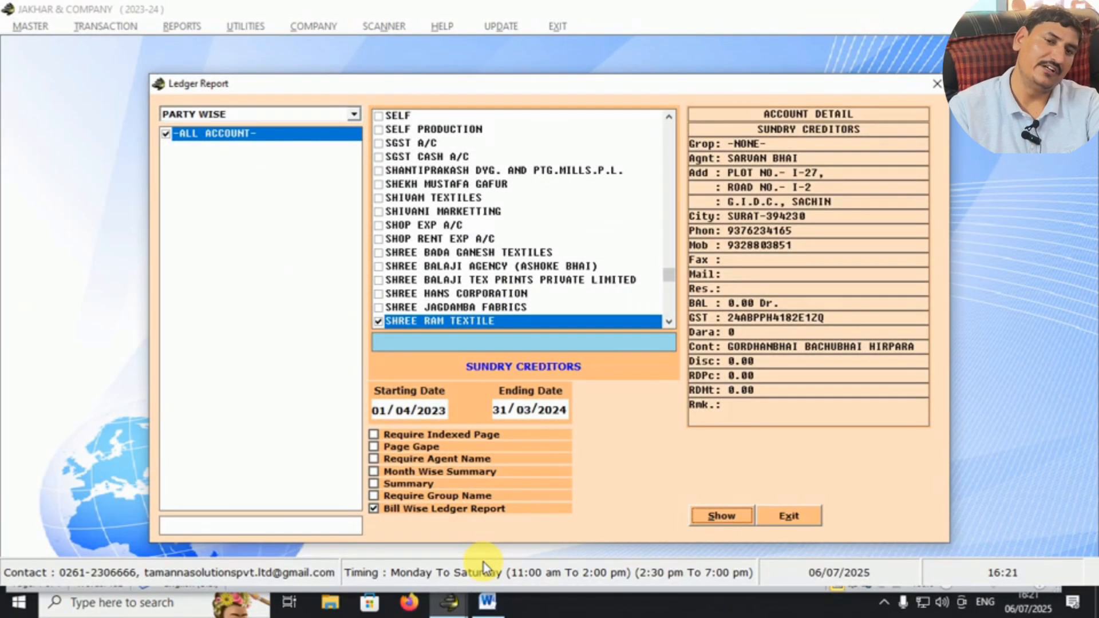
pyautogui.press('Return')
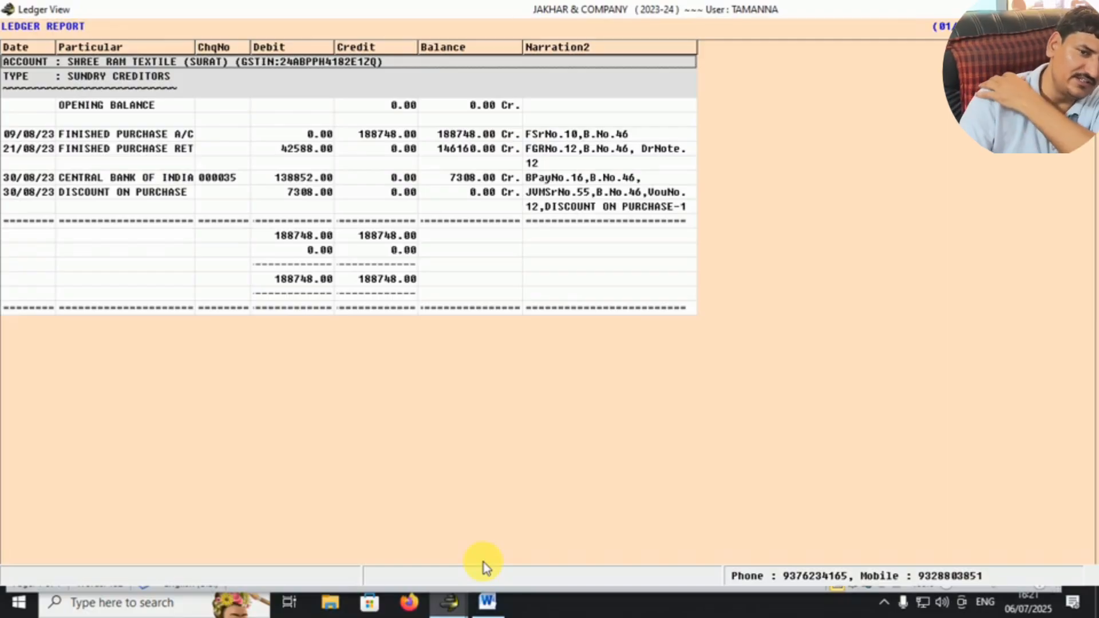
pyautogui.press('Return')
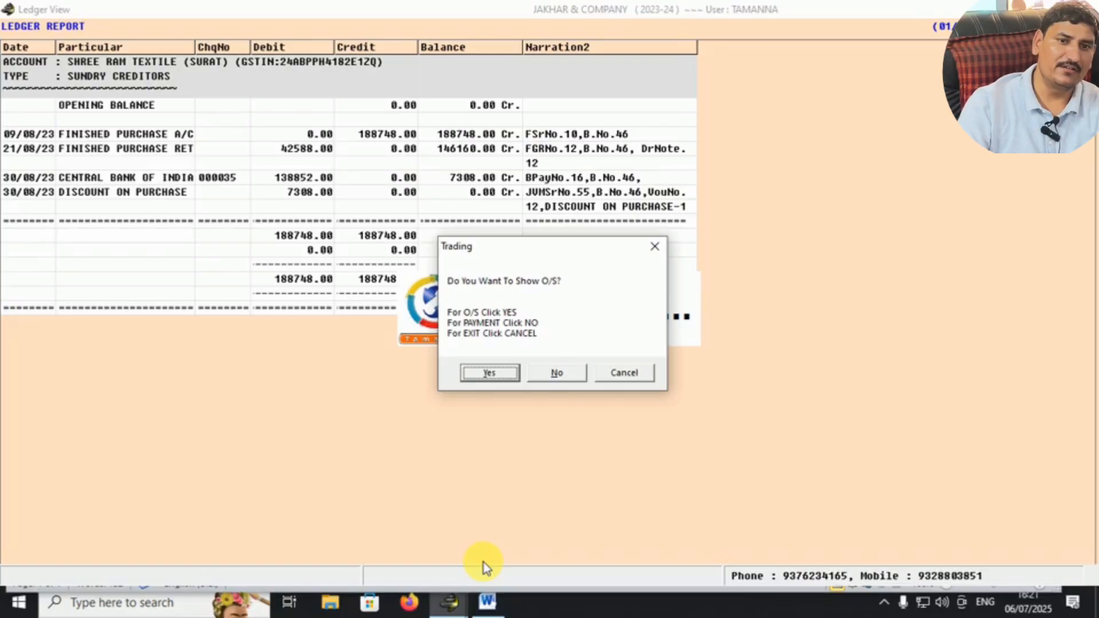
pyautogui.press('Return')
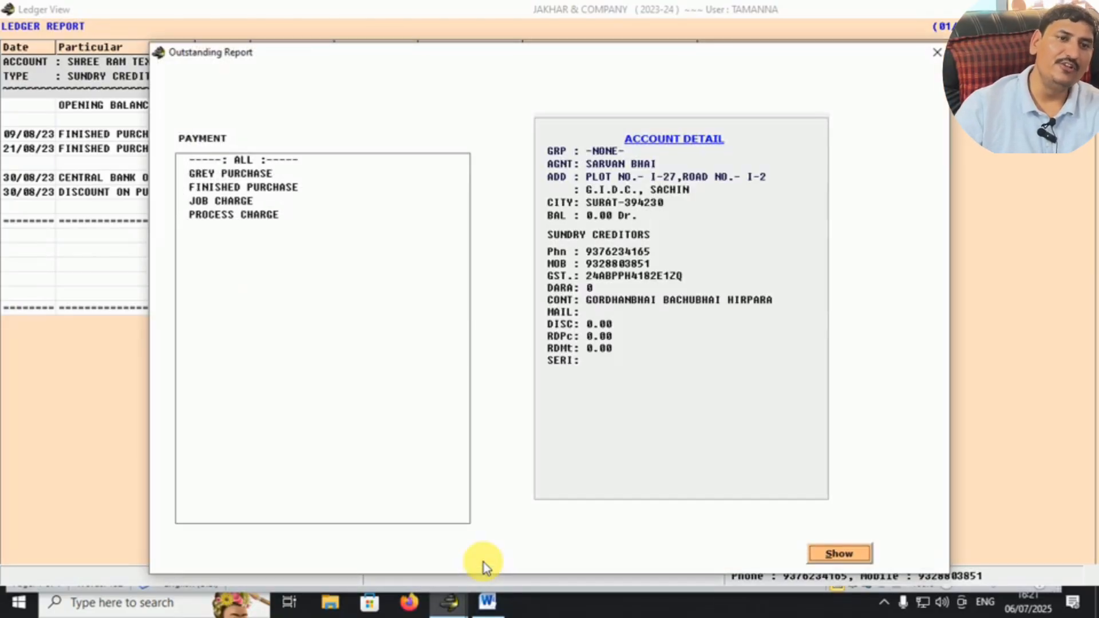
pyautogui.press('Return')
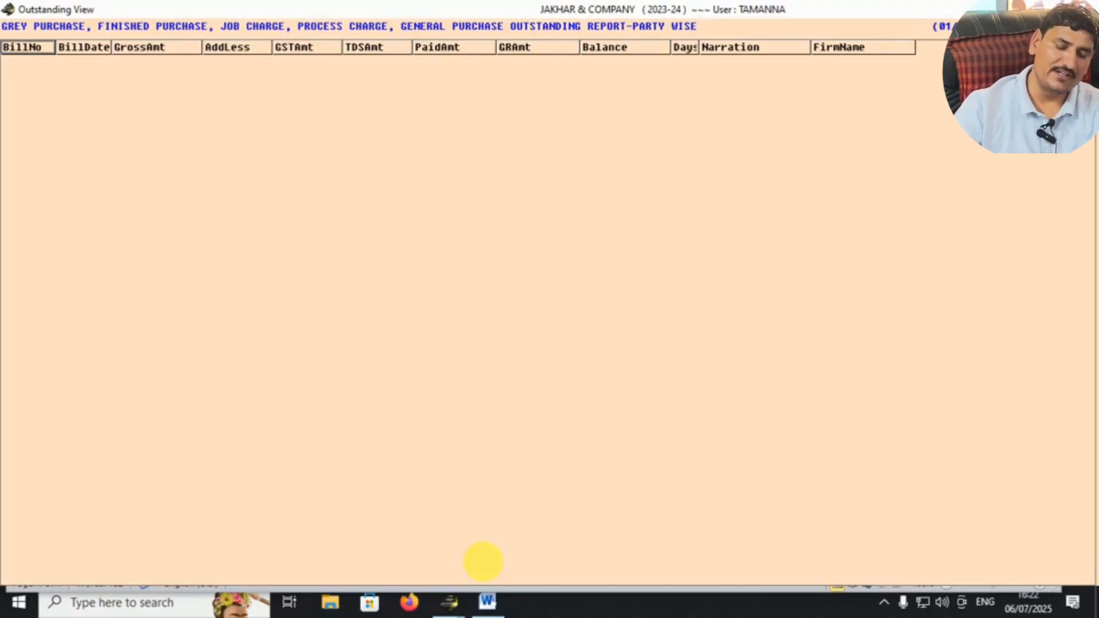
# Step: Close the outstanding report, return to the SHREE RAM TEXTILE ledger and examine the finished purchase entry's credit, balance and narration for bill 46
pyautogui.press('Escape')
pyautogui.press('Return')
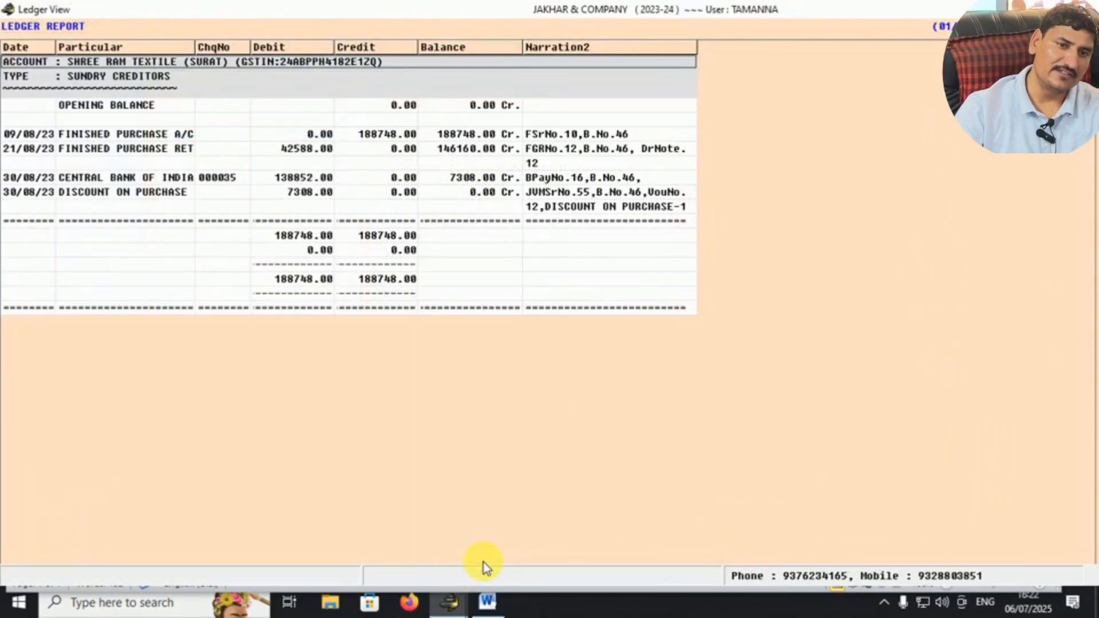
pyautogui.press('Down')
pyautogui.press('Down')
pyautogui.press('Down')
pyautogui.press('Down')
pyautogui.press('Down')
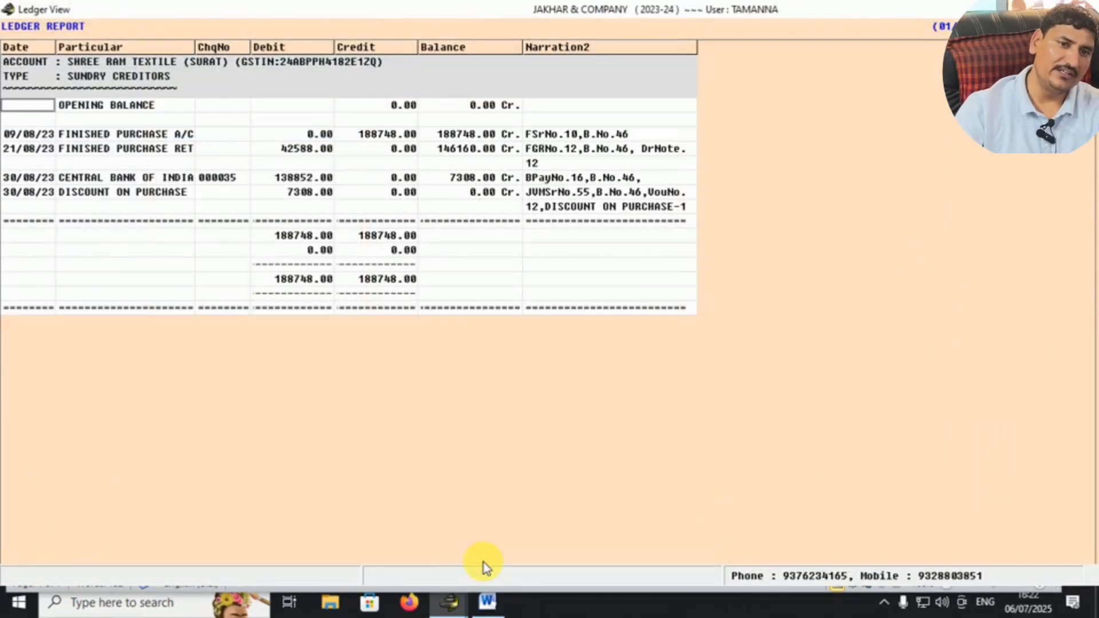
pyautogui.press('Right')
pyautogui.press('Right')
pyautogui.press('Up')
pyautogui.press('Right')
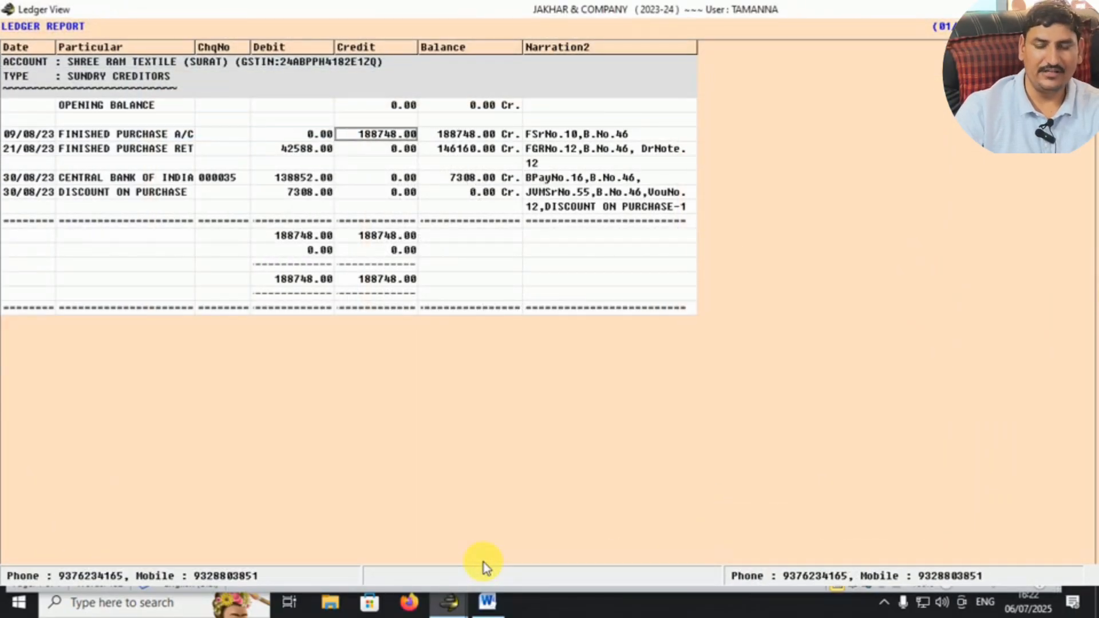
pyautogui.press('Right')
pyautogui.press('Right')
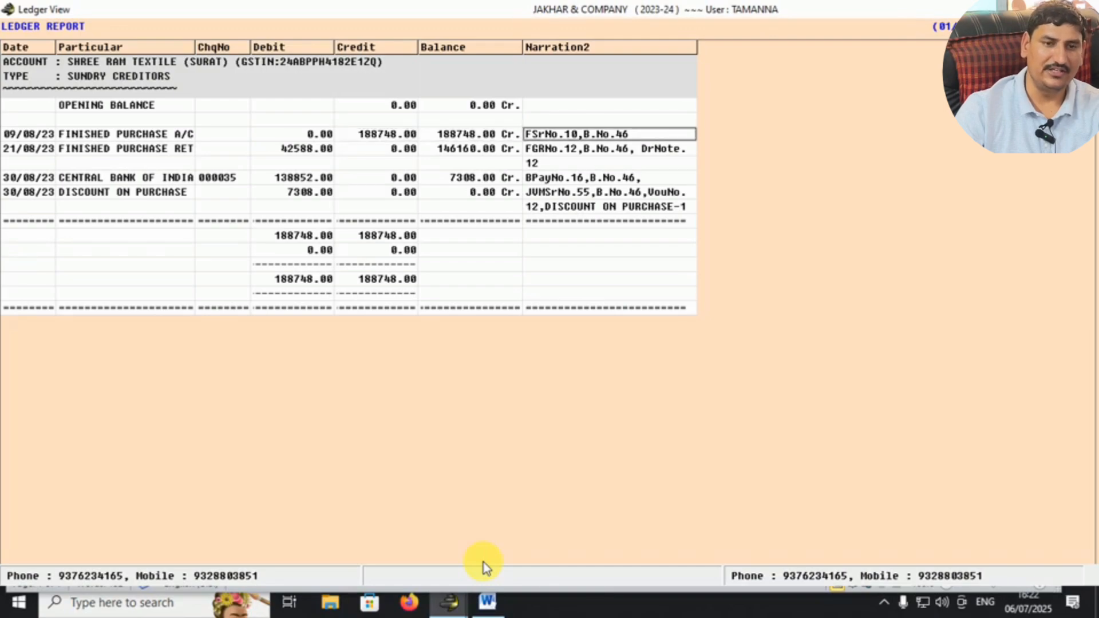
# Step: Open the finished purchase return voucher from the debit amount of its 21/08/23 ledger entry
pyautogui.press('Left')
pyautogui.press('Left')
pyautogui.press('Left')
pyautogui.press('Left')
pyautogui.press('Left')
pyautogui.press('Left')
pyautogui.press('Right')
pyautogui.press('Down')
pyautogui.press('Right')
pyautogui.press('Right')
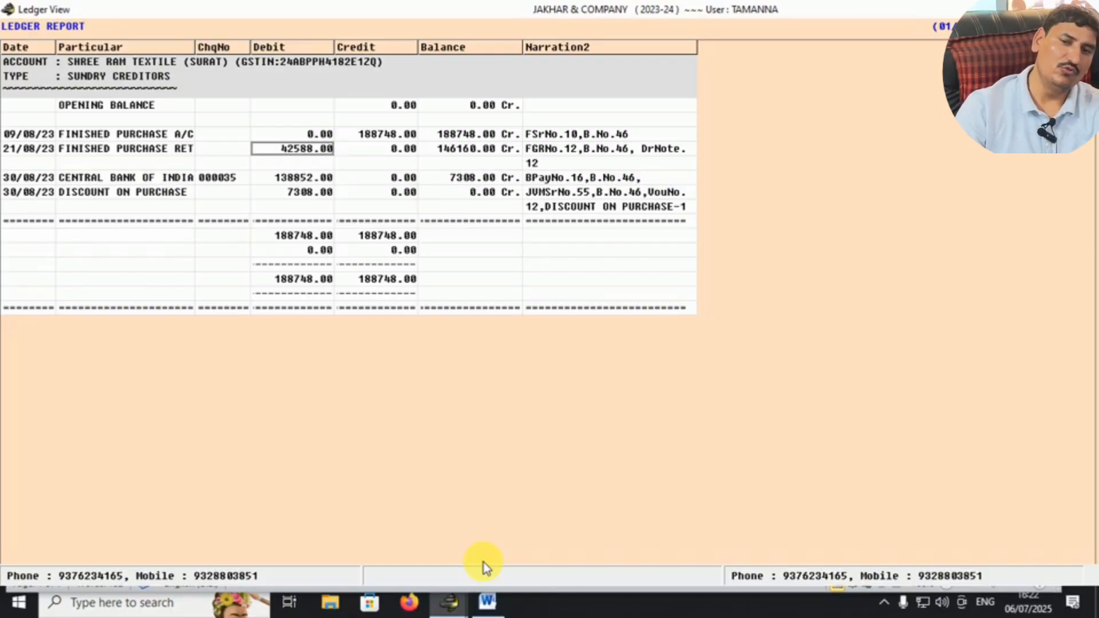
pyautogui.press('Return')
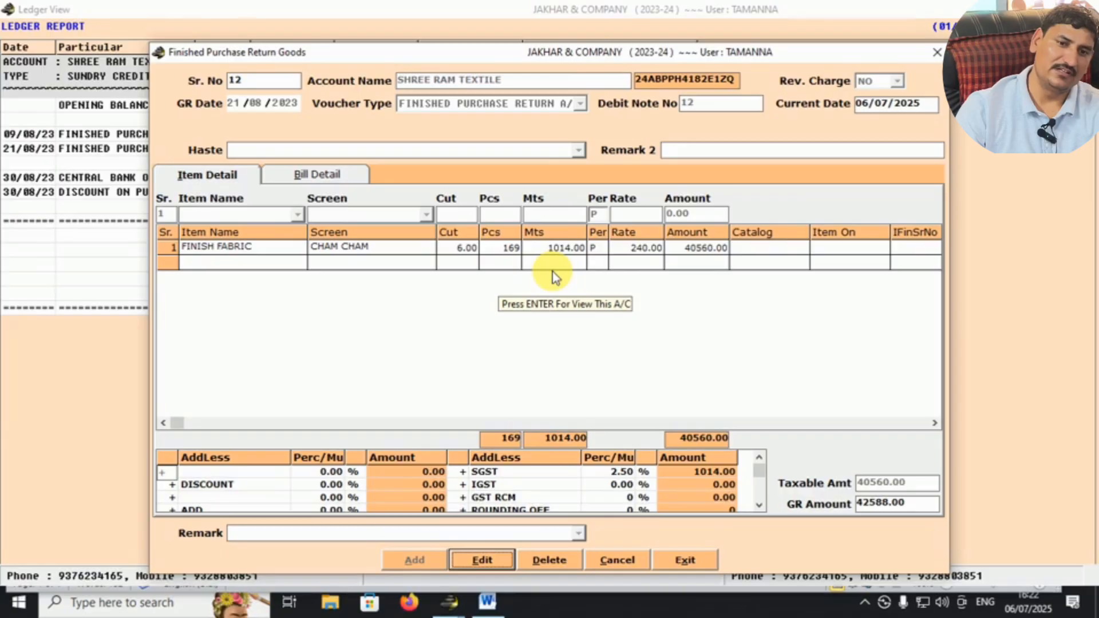
# Step: View the finished purchase return voucher once more from the ledger, then close it to return to the SHREE RAM TEXTILE ledger
pyautogui.press('Escape')
pyautogui.press('Return')
pyautogui.press('Return')
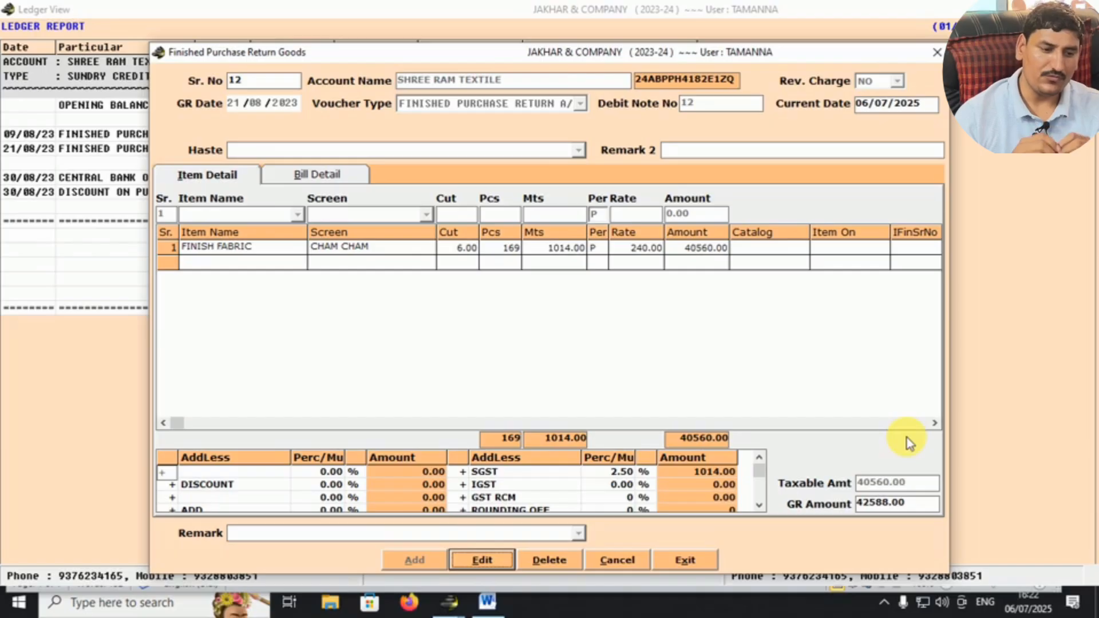
pyautogui.press('Escape')
pyautogui.press('Return')
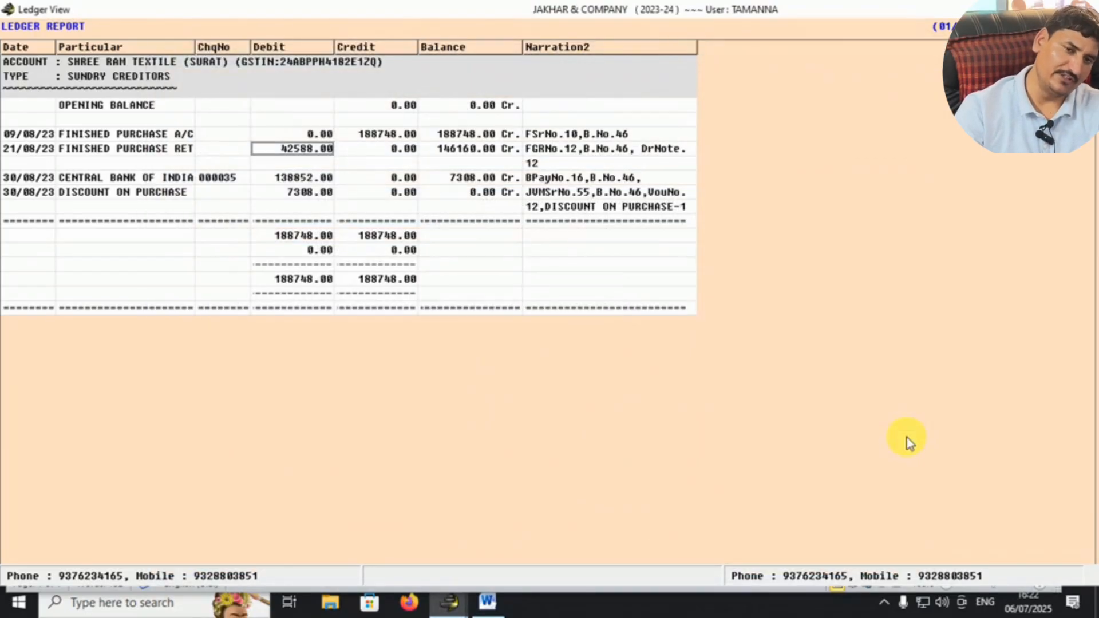